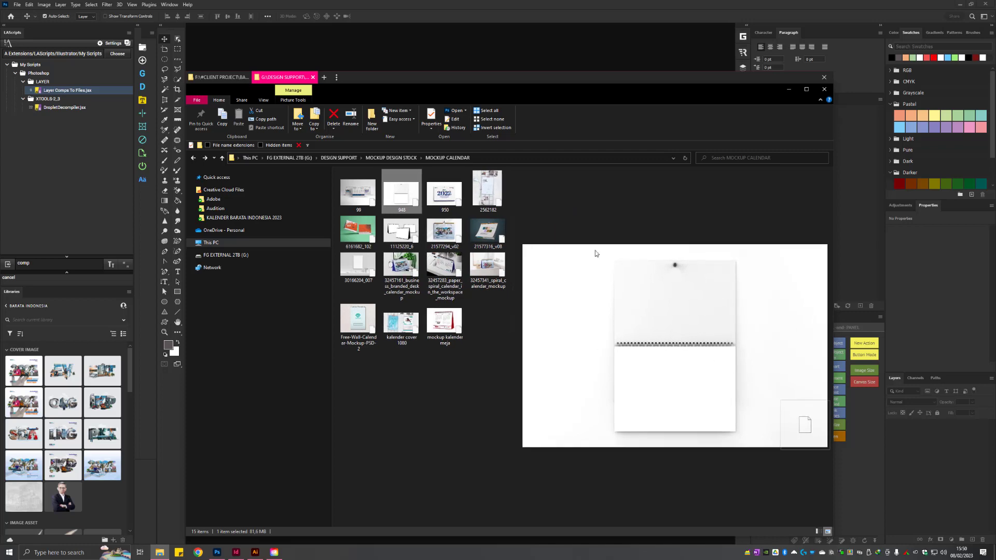
- Look through the cover and calendar page images in the JPEG Kalender Barata folder
left_click(218, 76)
key("Right")
key("Right")
key("Right")
key("Right")
key("Right")
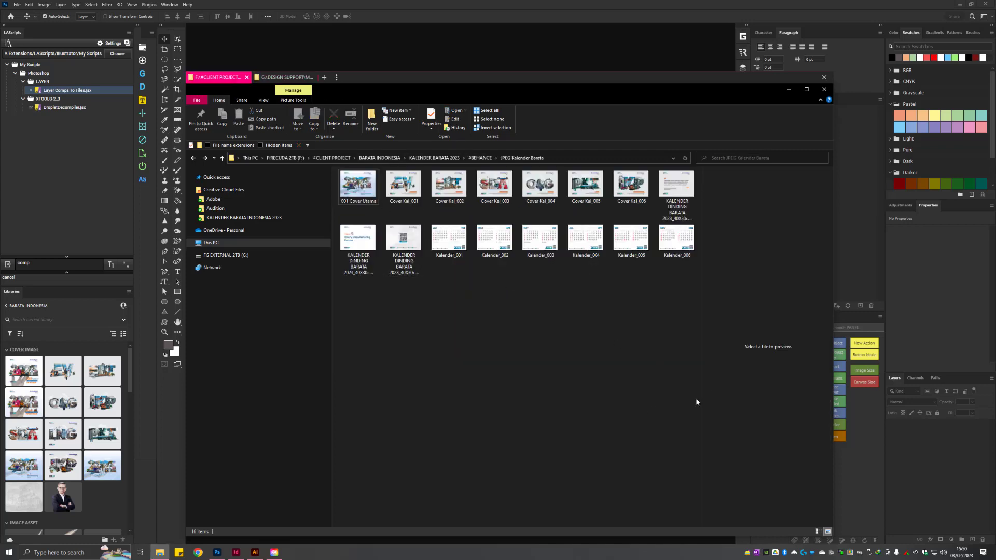
- Open the wall calendar mockup file 948 from the MOCKUP CALENDAR folder in Photoshop
left_click(286, 77)
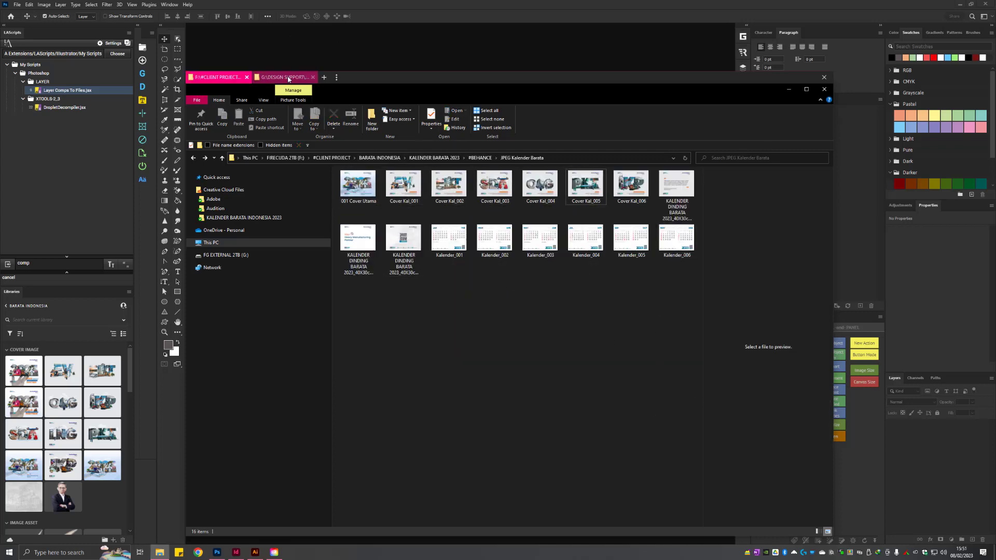
left_click_drag(404, 191, 482, 55)
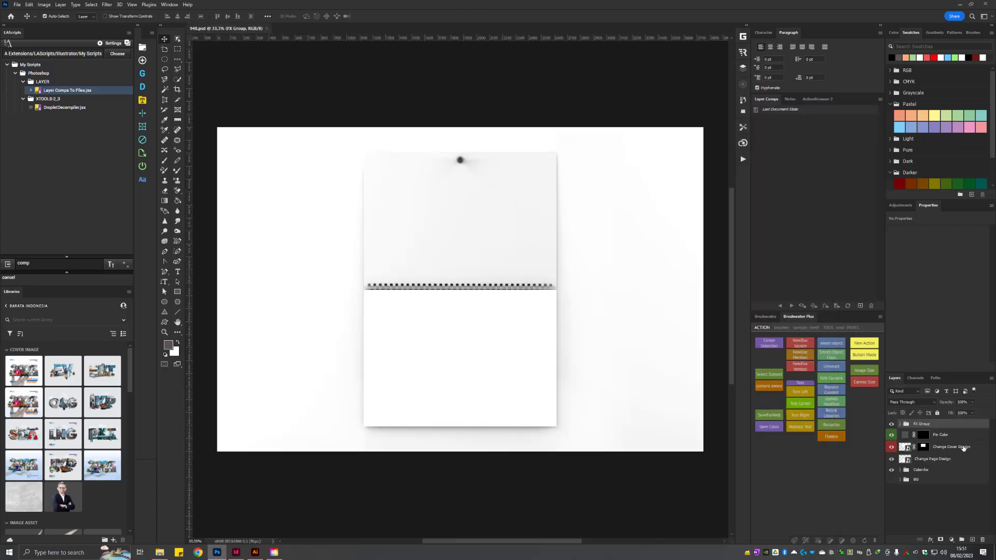
- Inspect the Change Cover Design and Change Page Design smart object layers of the mockup
left_click(965, 447)
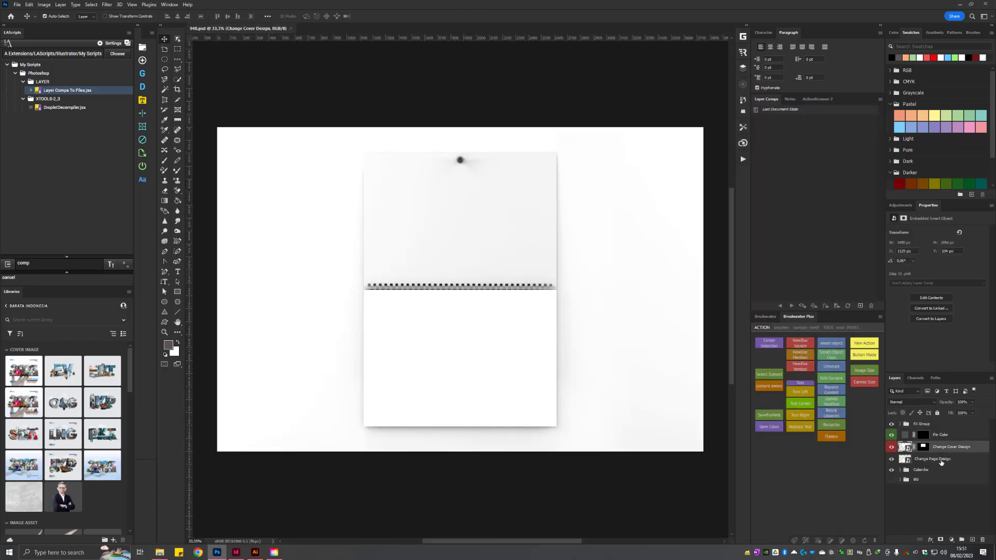
left_click(960, 462)
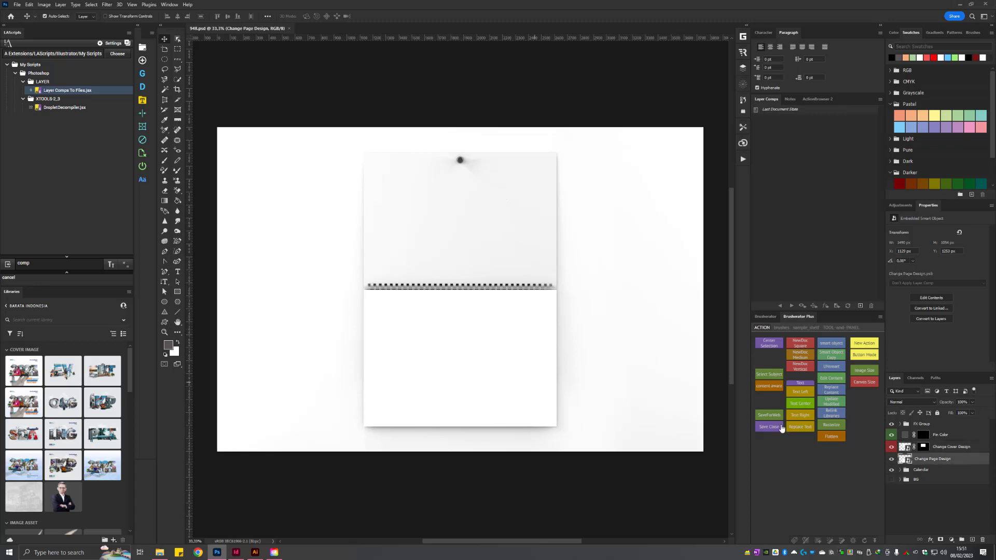
left_click(975, 450)
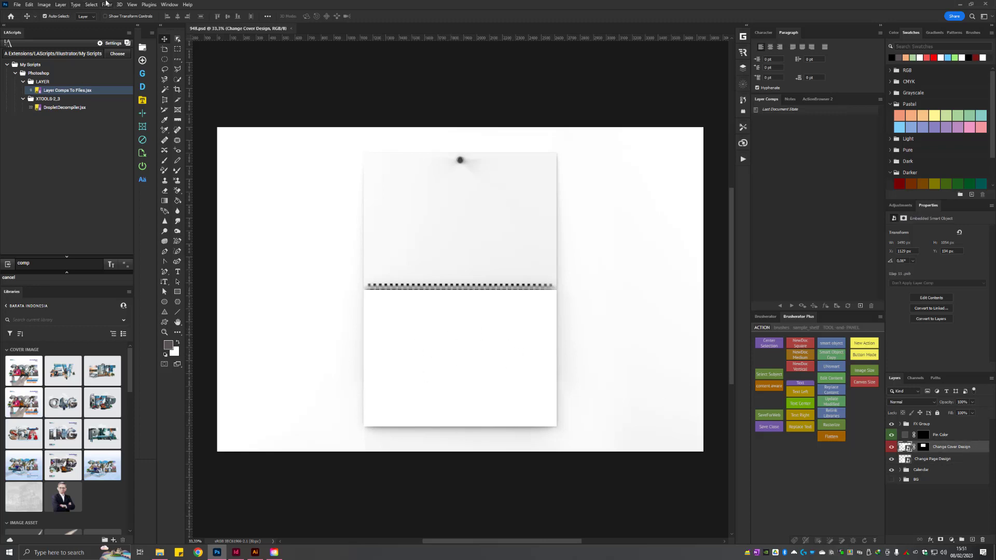
left_click(169, 5)
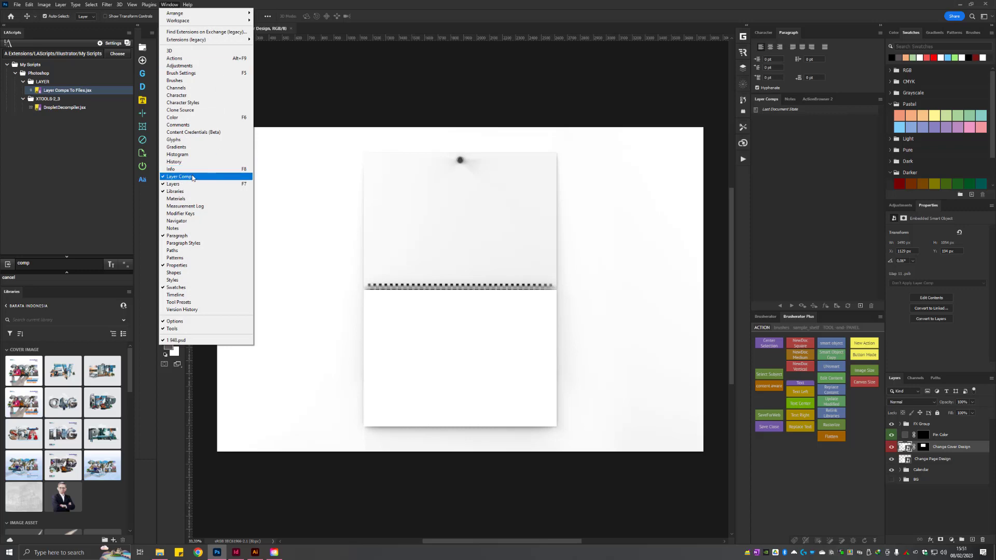
left_click(193, 267)
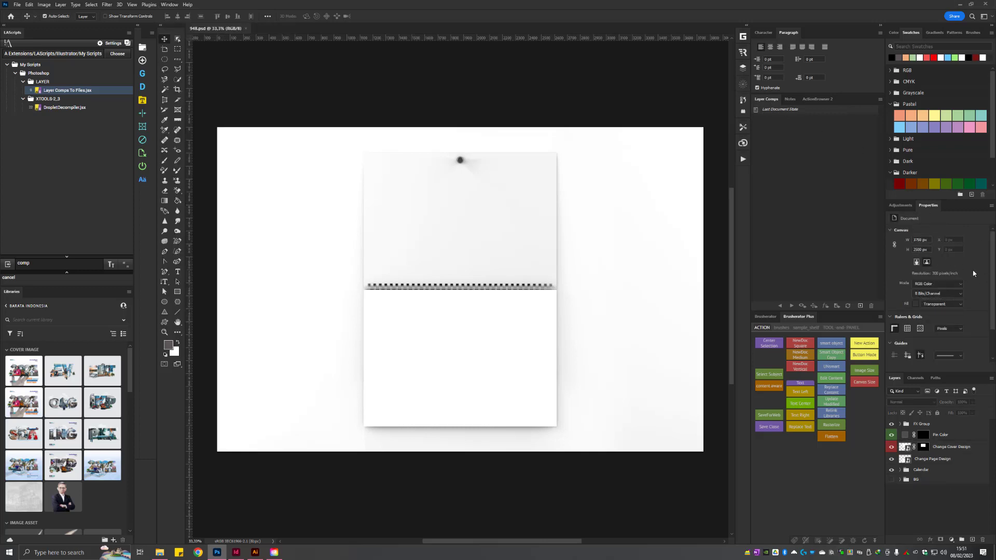
- Open the Change Cover Design smart object's contents and bring the images Cover Kal_001 through Cover Kal_006 into it from the File Explorer folder
left_click(977, 450)
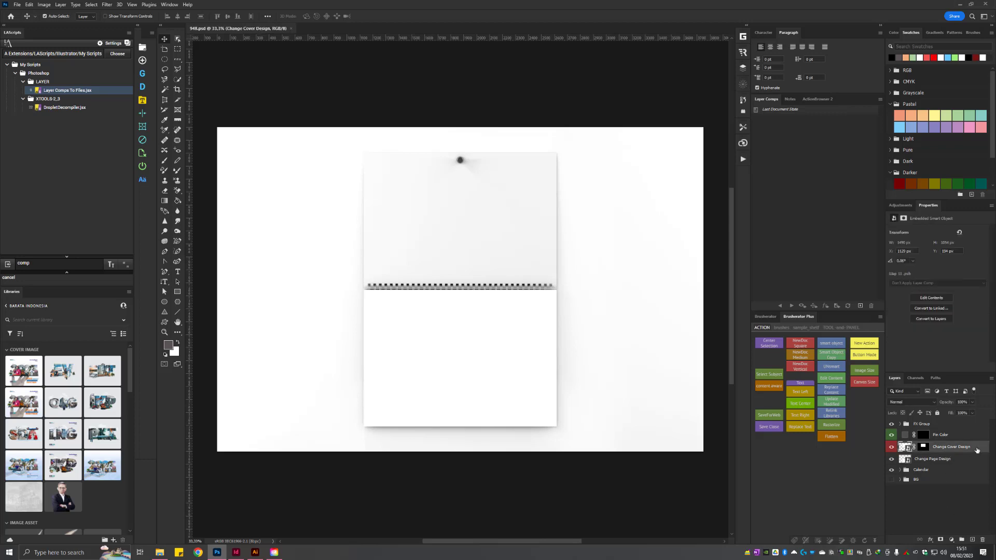
left_click(931, 298)
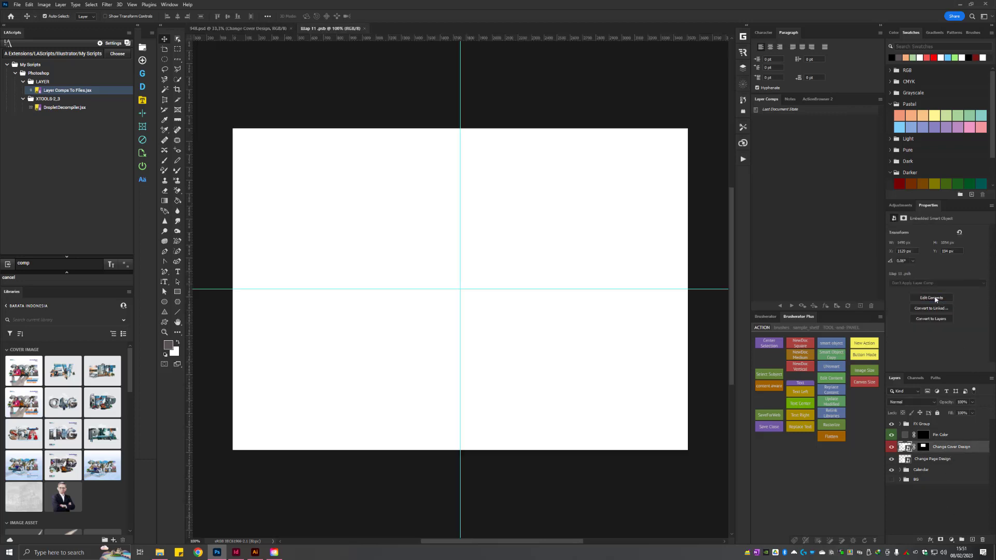
key("alt+Tab")
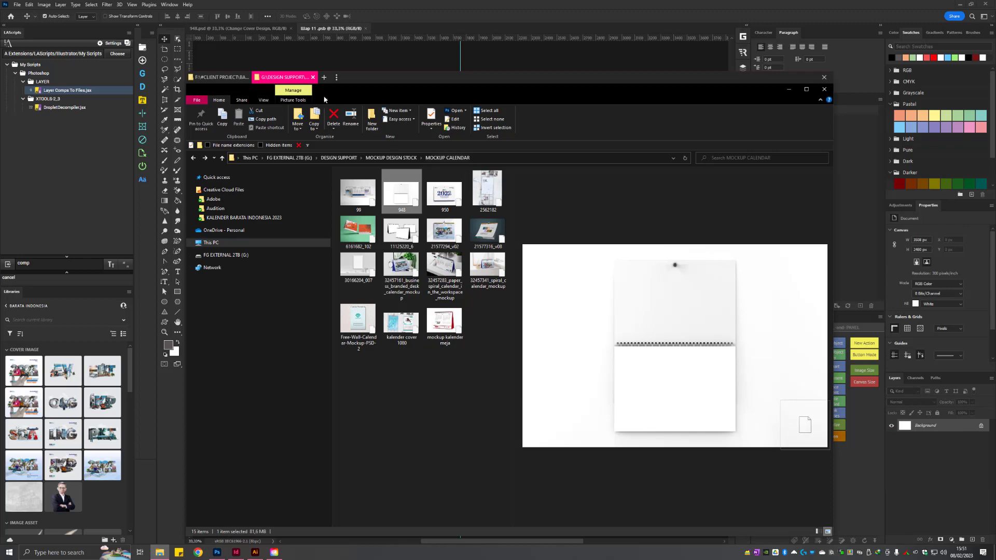
left_click(223, 77)
left_click_drag(369, 80, 627, 145)
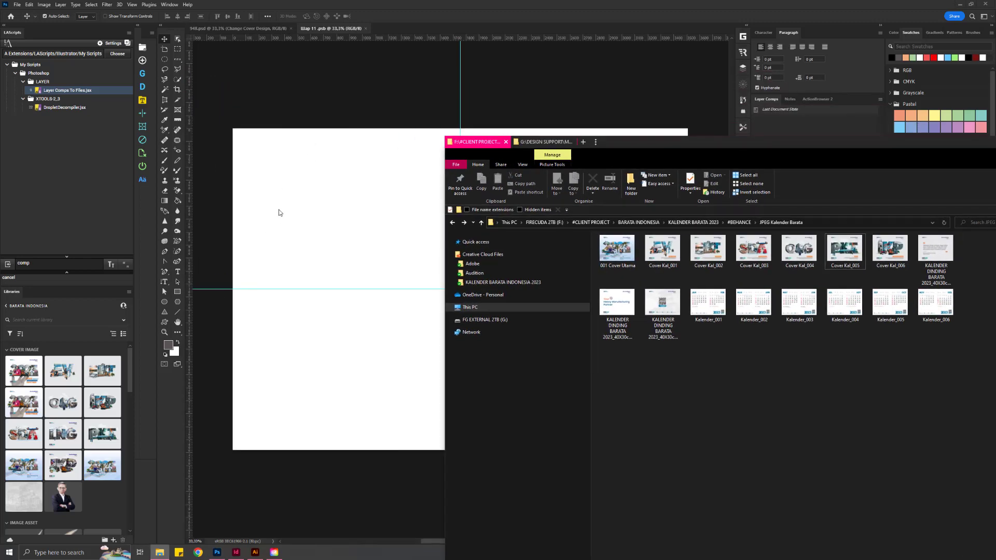
left_click(662, 248)
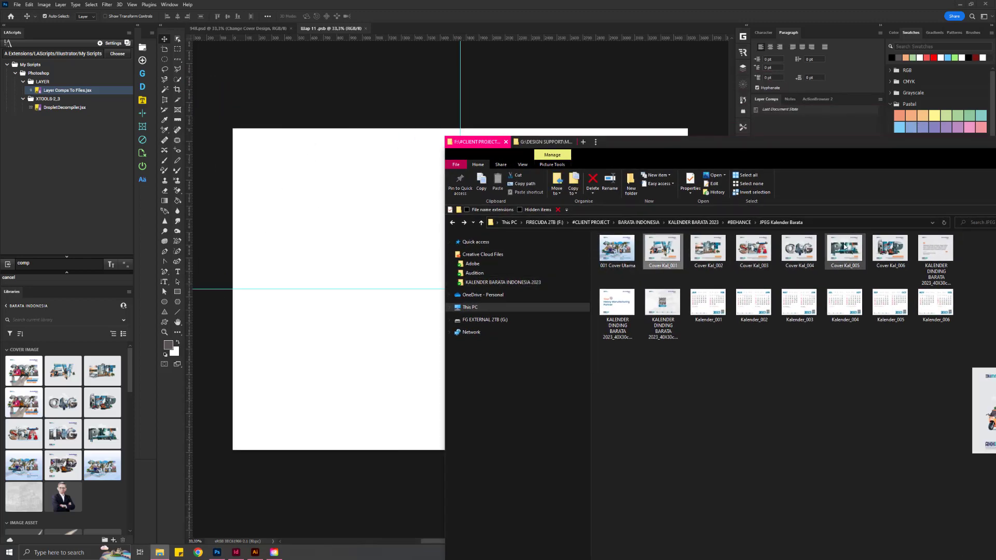
left_click(890, 247, "shift")
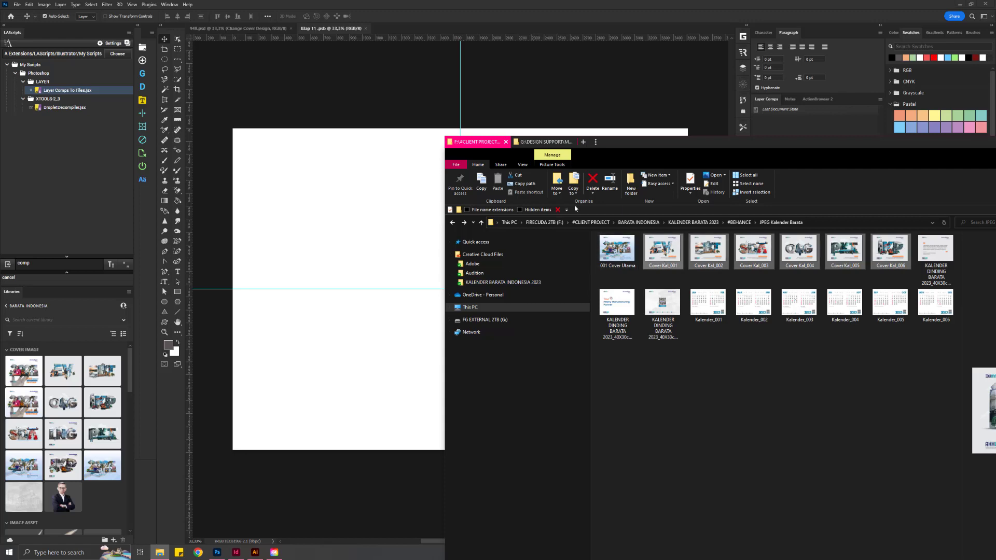
left_click_drag(663, 248, 458, 232)
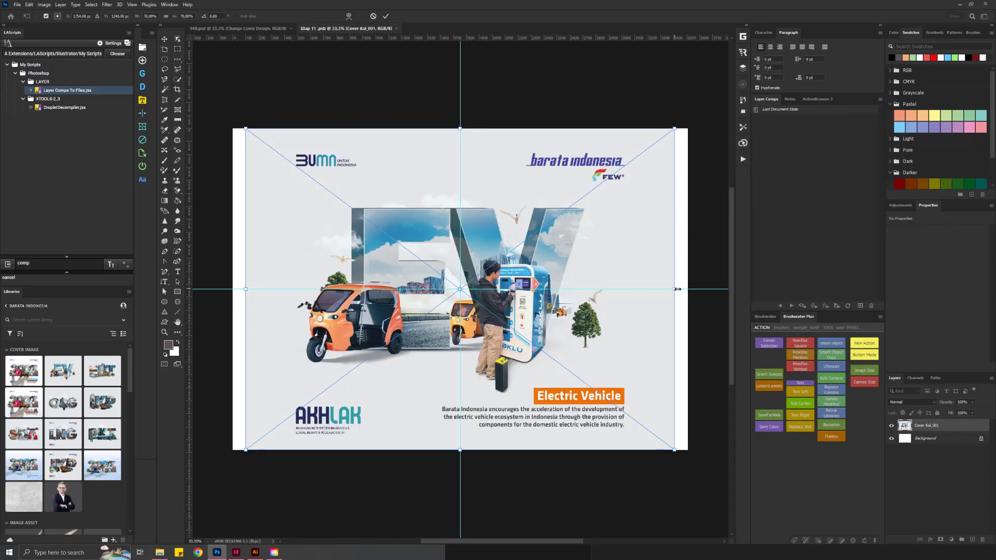
- Stretch the incoming cover images horizontally to fill the canvas width and commit all six placements
key("Return")
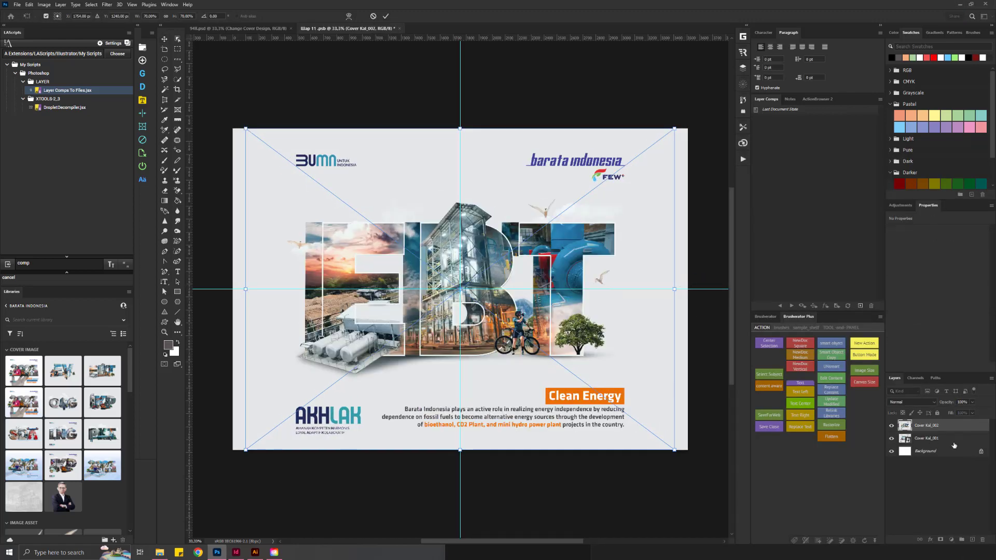
key("Return")
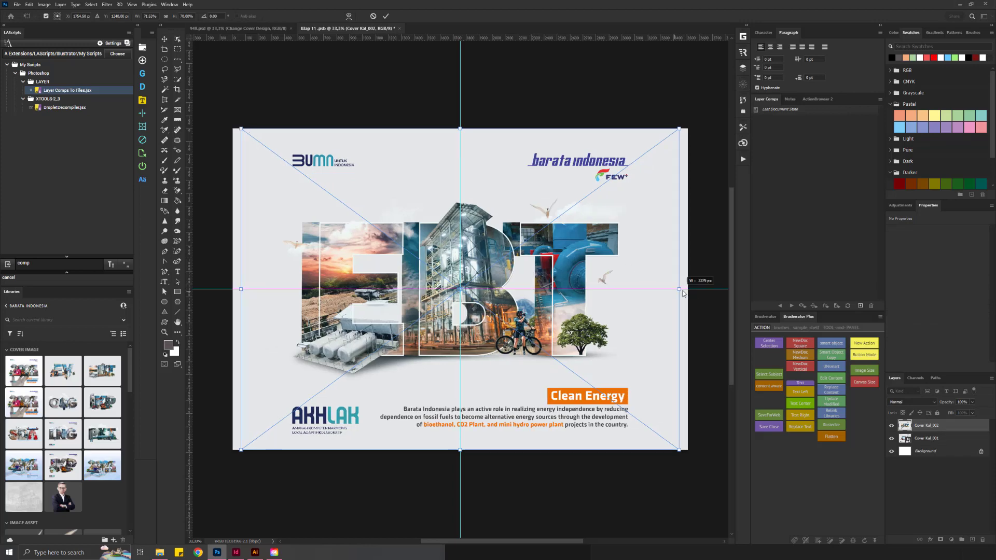
left_click_drag(674, 289, 688, 291)
key("Return")
key("Return")
key("Return")
key("Return")
- Hide the cover layers above Cover Kal_001 and save the layer visibility as a layer comp named Cover Kal_001
left_click(957, 490)
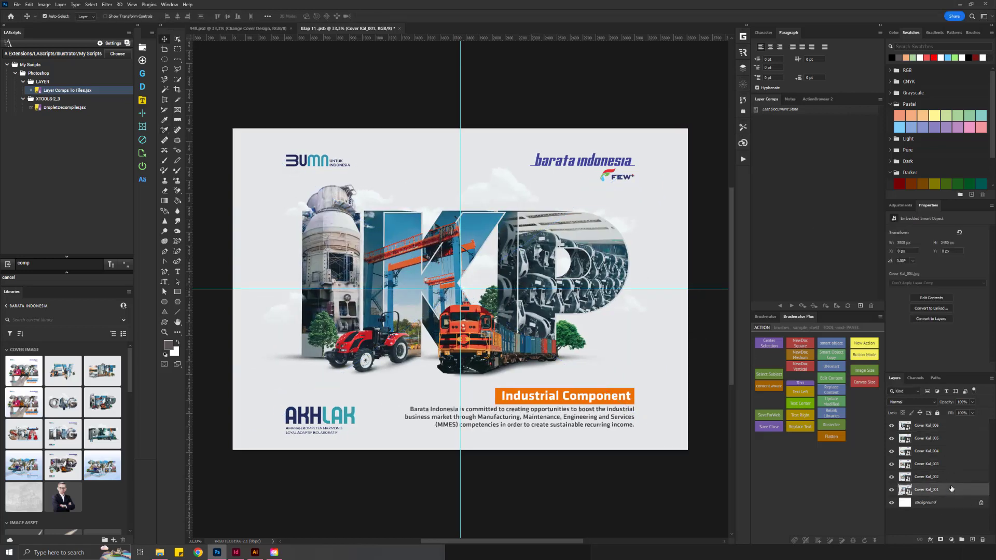
left_click_drag(892, 477, 892, 424)
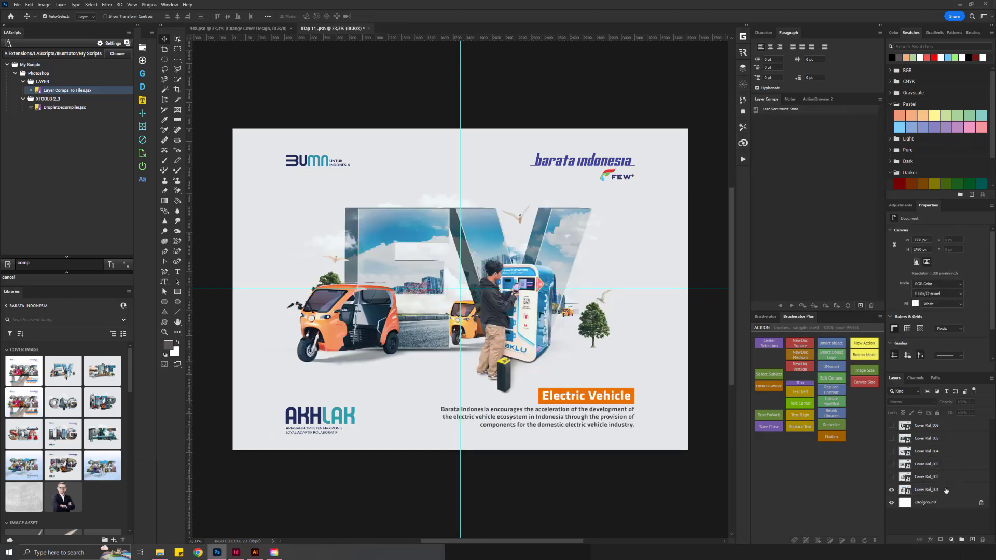
double_click(933, 491)
key("ctrl+c")
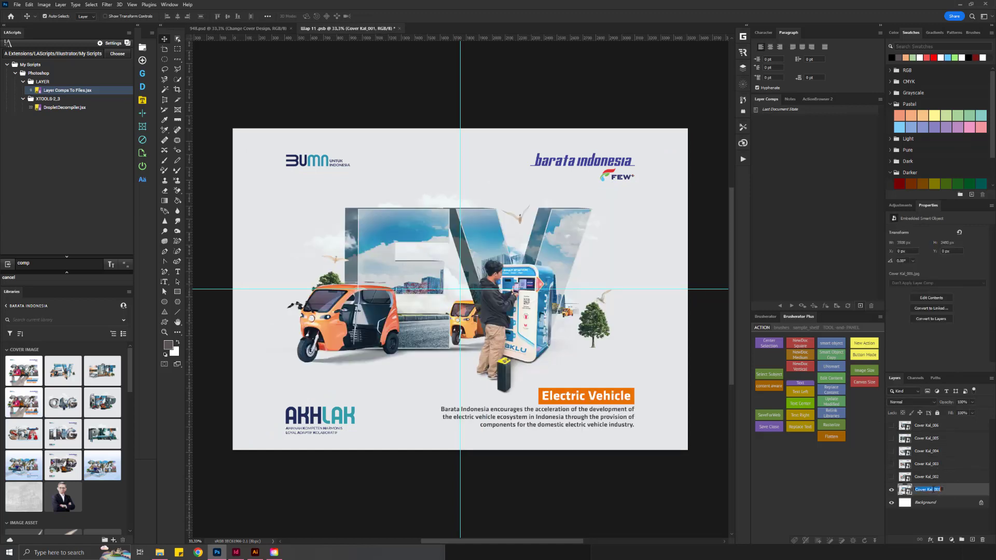
left_click(860, 306)
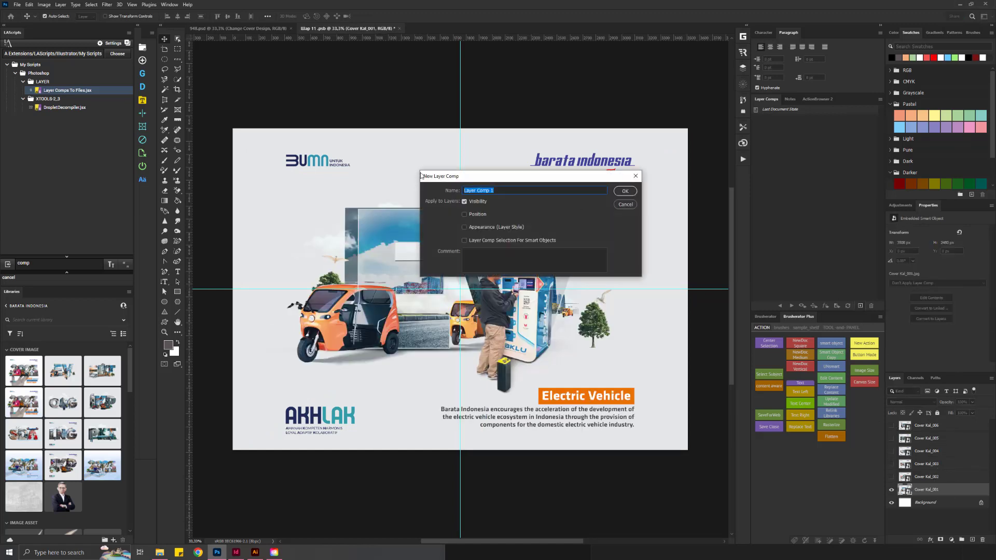
key("ctrl+v")
left_click(466, 204)
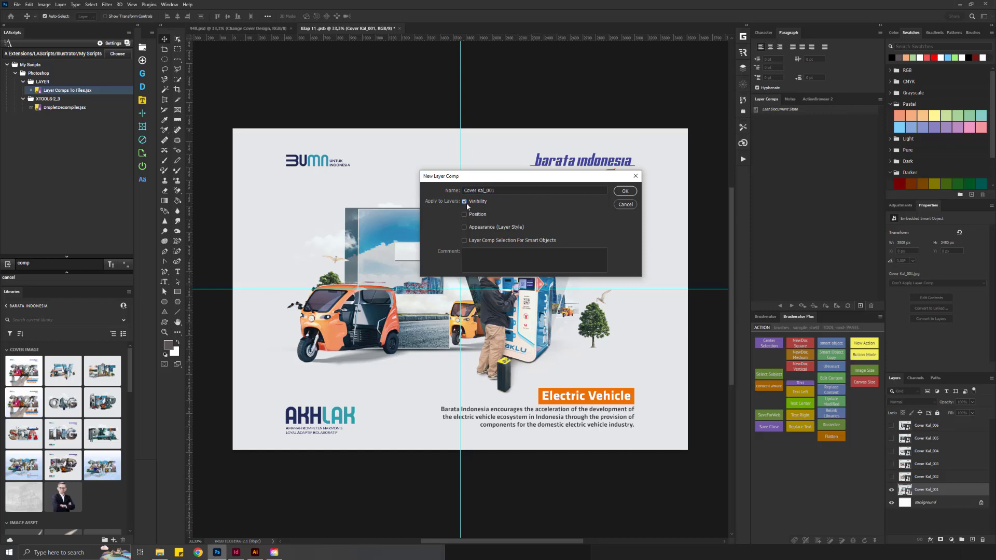
left_click(625, 191)
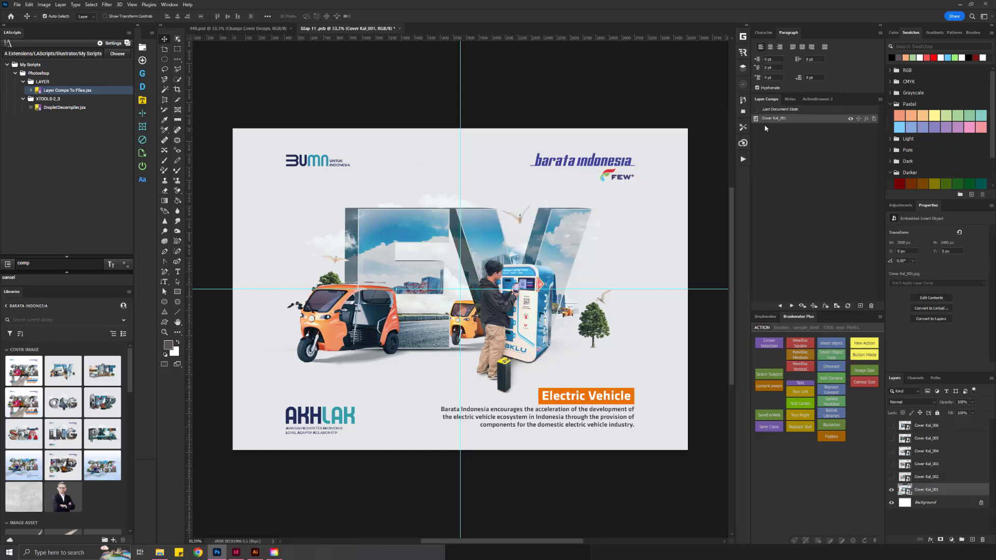
- Show the Cover Kal_002 layer and save the visibility as a layer comp named Cover Kal_002
left_click(934, 476)
left_click(891, 478)
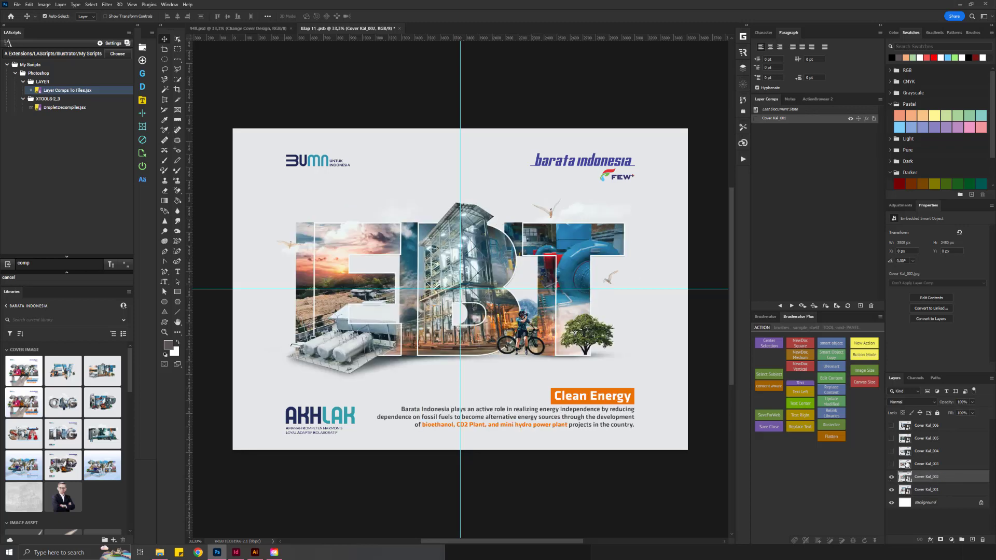
left_click(861, 306)
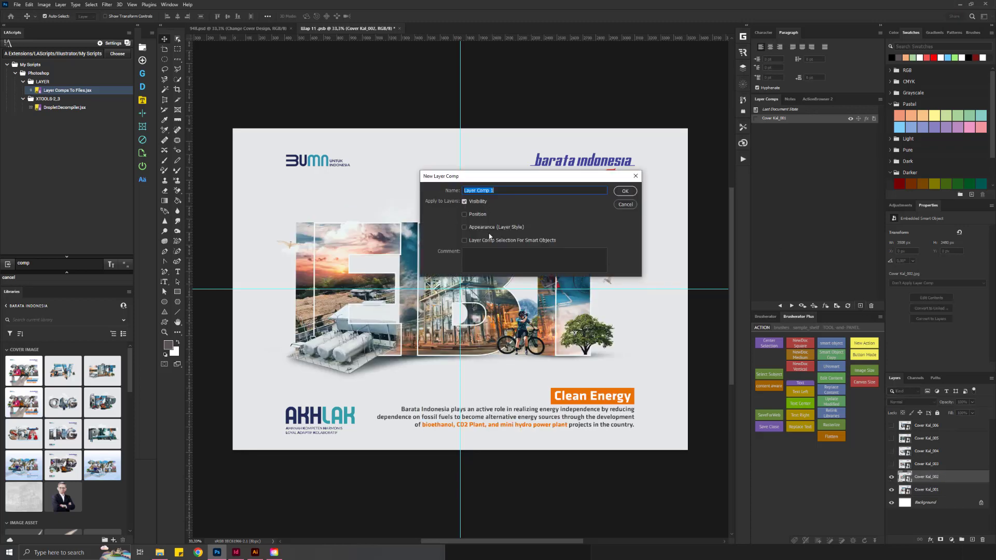
type("Cover Kal_002")
left_click(625, 191)
- Show the Cover Kal_003 layer and save the visibility as a layer comp named Cover Kal_003
left_click(928, 464)
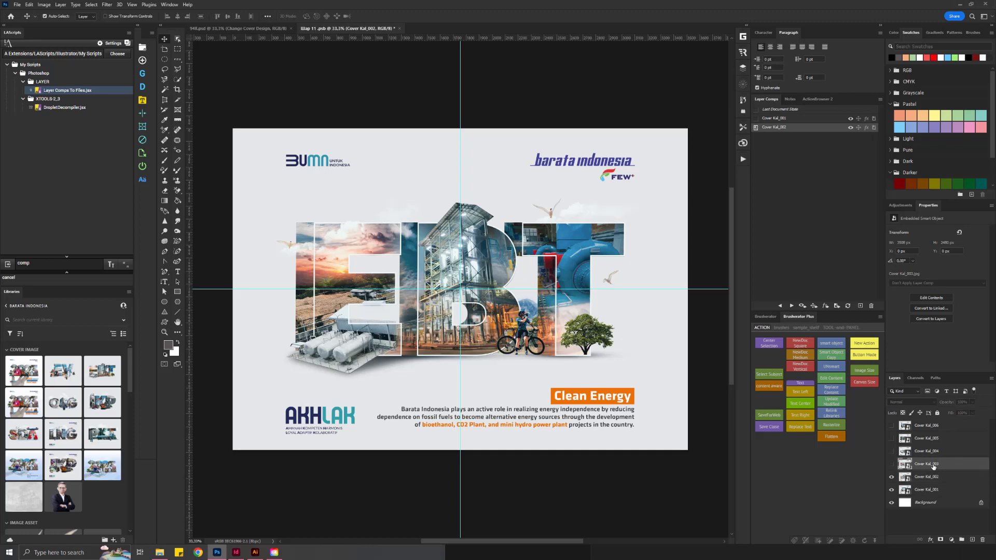
left_click(891, 463)
left_click(861, 306)
type("Cover Kal_003")
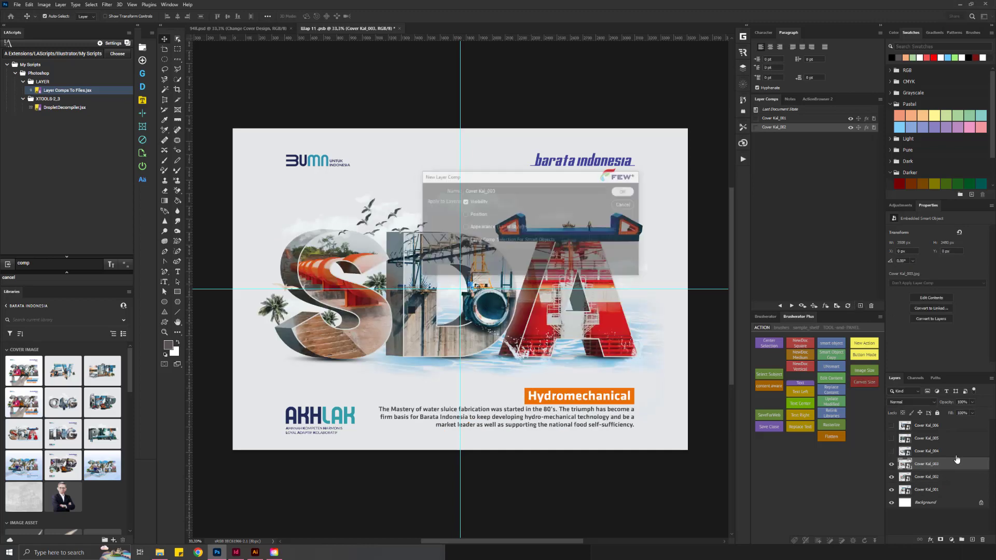
left_click(625, 191)
- Show the Cover Kal_004 layer and save the visibility as a layer comp named Cover Kal_004
left_click(929, 451)
left_click(891, 451)
left_click(860, 307)
type("Cover Kal_004")
left_click(631, 191)
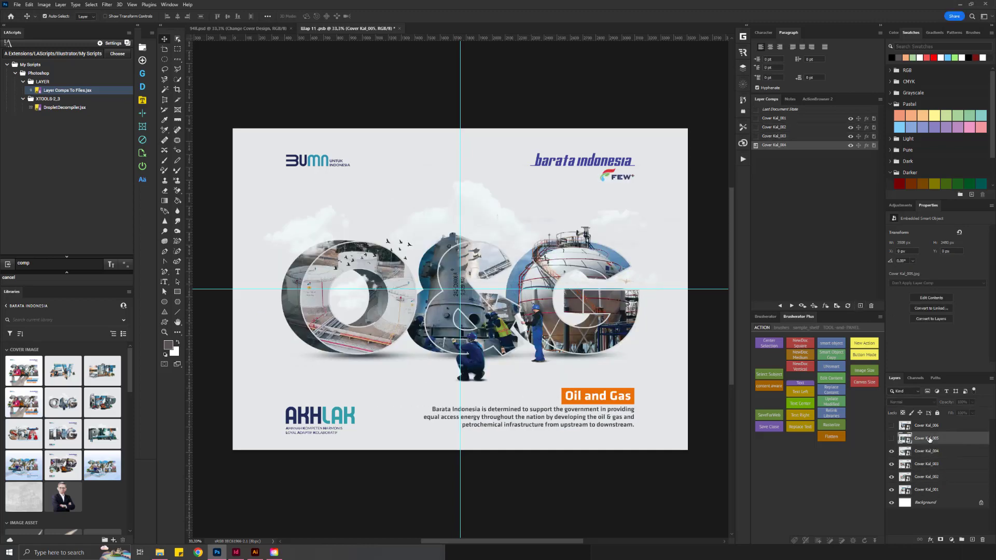
- Show the Cover Kal_005 layer and save the visibility as a layer comp named Cover Kal_005
left_click(929, 438)
left_click(891, 438)
left_click(860, 306)
type("Cover Kal_005")
key("Return")
- Show the Cover Kal_006 layer and save the visibility as a layer comp named Cover Kal_006
left_click(928, 425)
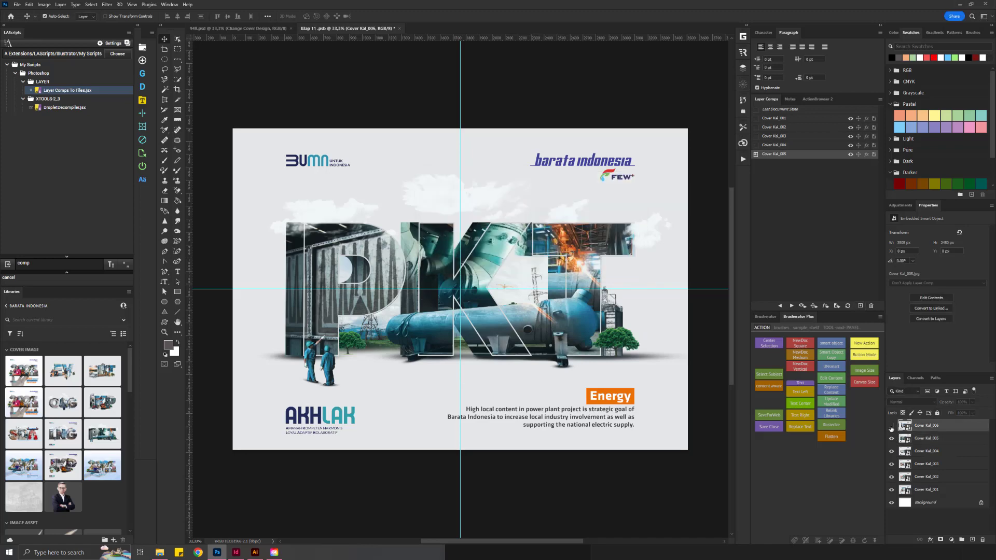
left_click(892, 425)
left_click(860, 307)
type("Cover Kal_006")
left_click(625, 191)
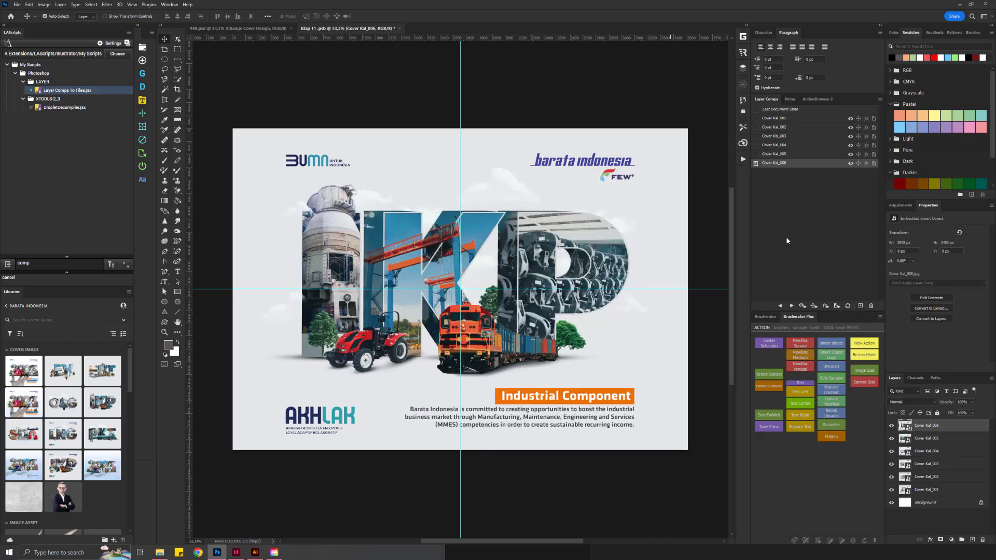
- Save the smart object's contents and close its document to return to the calendar mockup
left_click(927, 516)
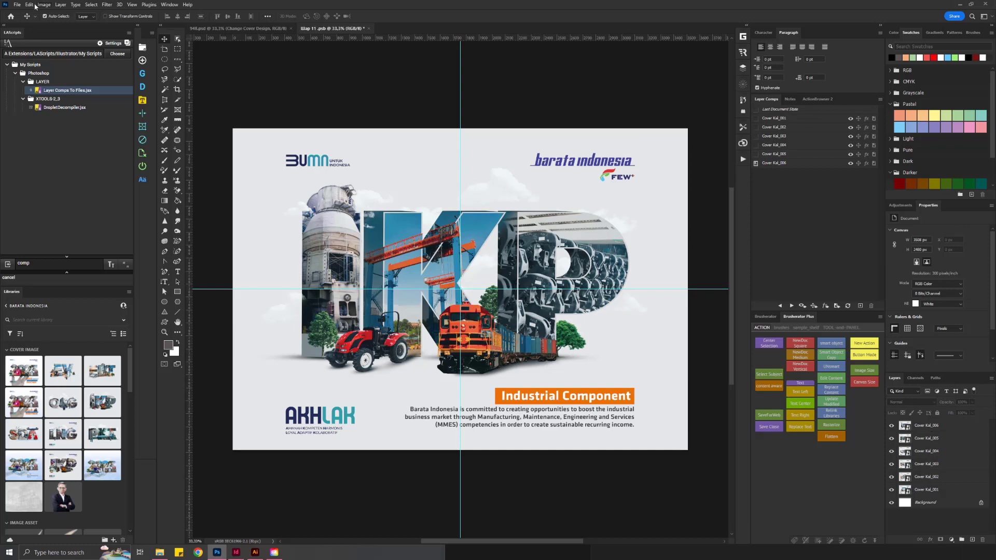
left_click(17, 5)
left_click(32, 91)
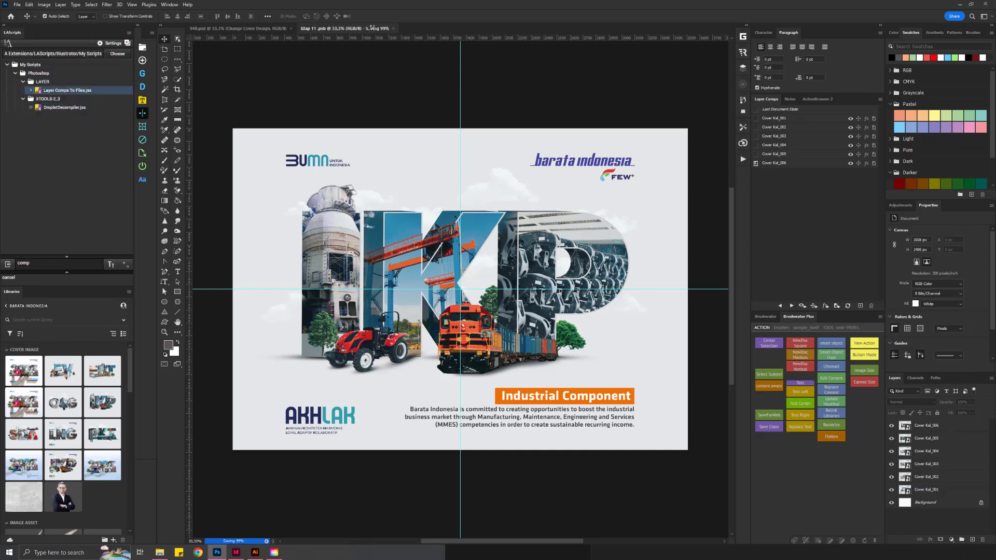
left_click(369, 28)
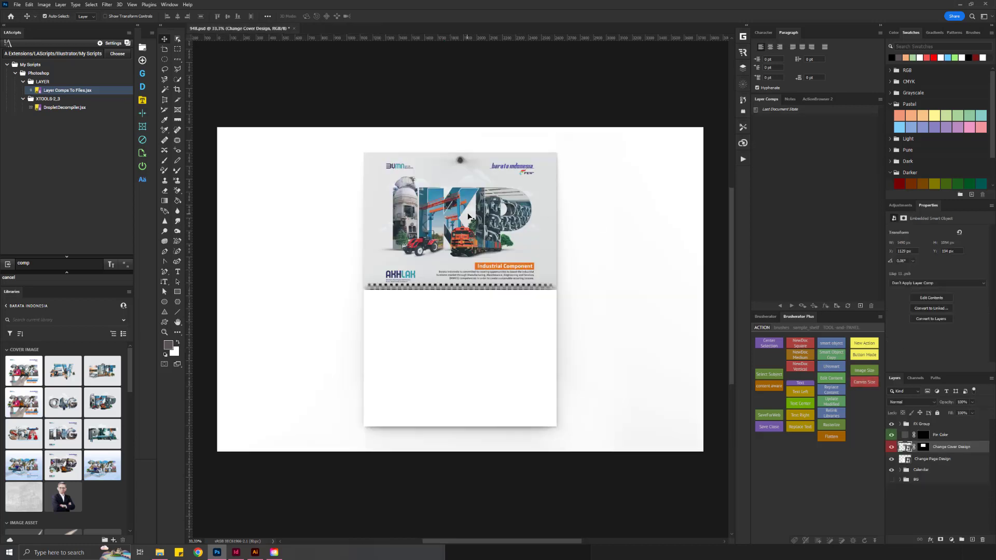
- Try several cover layer comps on the Change Cover Design smart object, ending with Cover Kal_001 applied
left_click(946, 284)
left_click(948, 280)
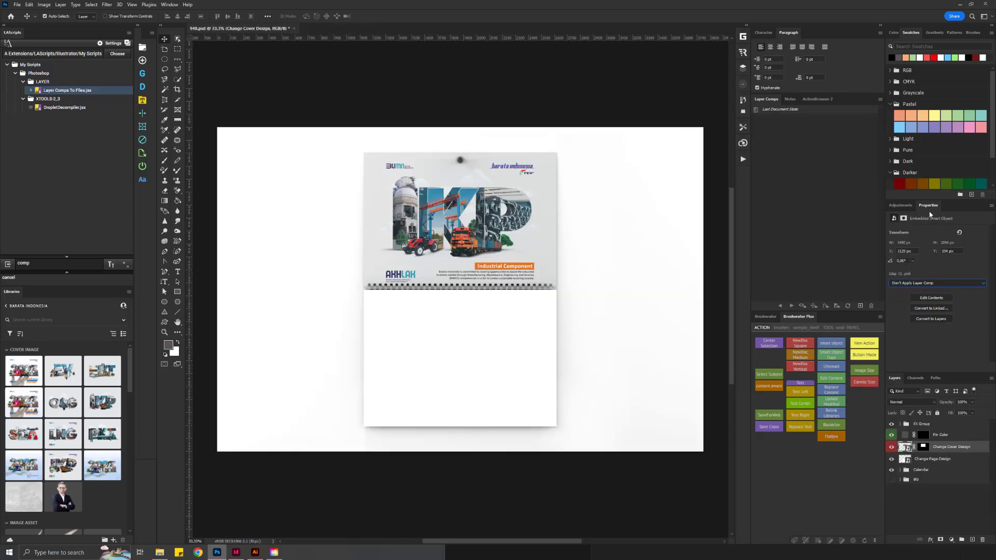
left_click(948, 283)
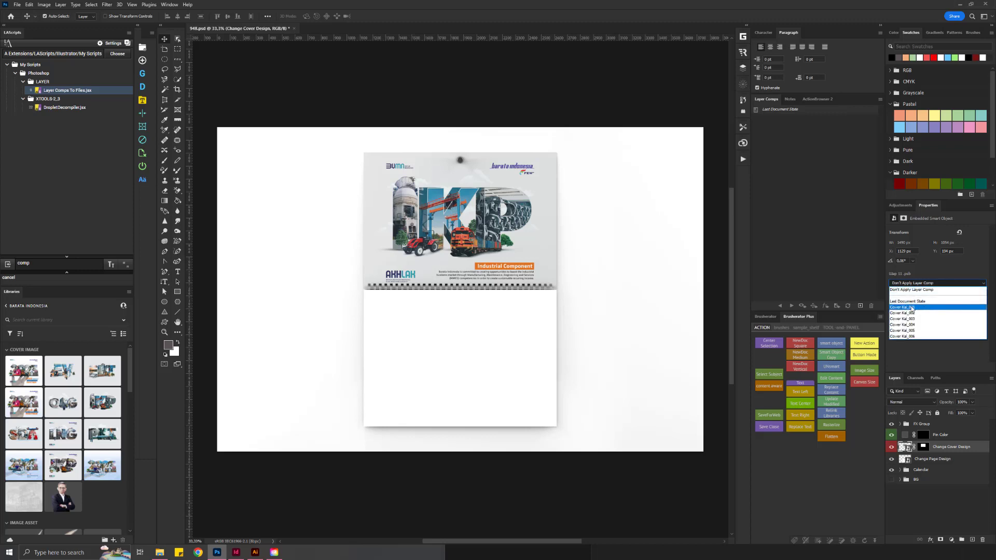
left_click(921, 310)
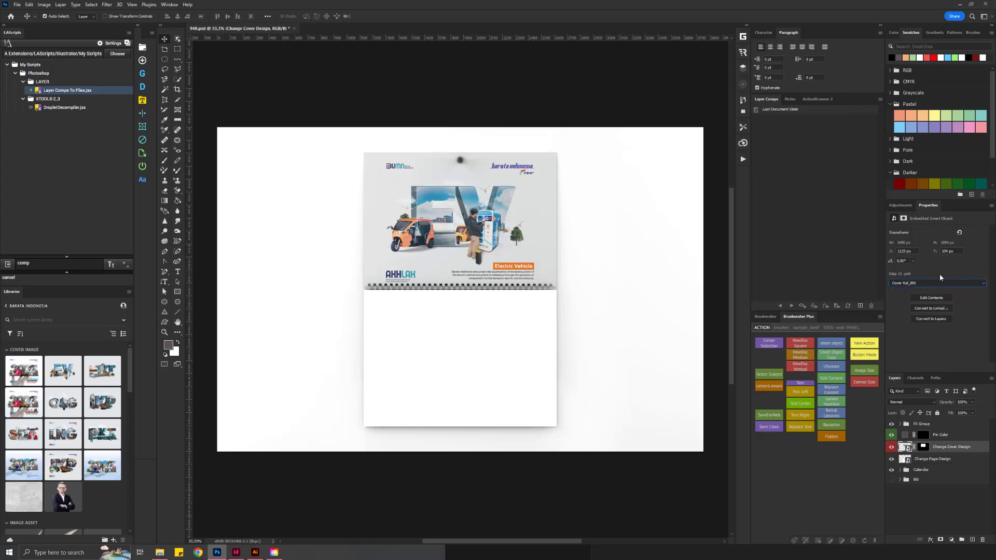
scroll(920, 282, "down", 4)
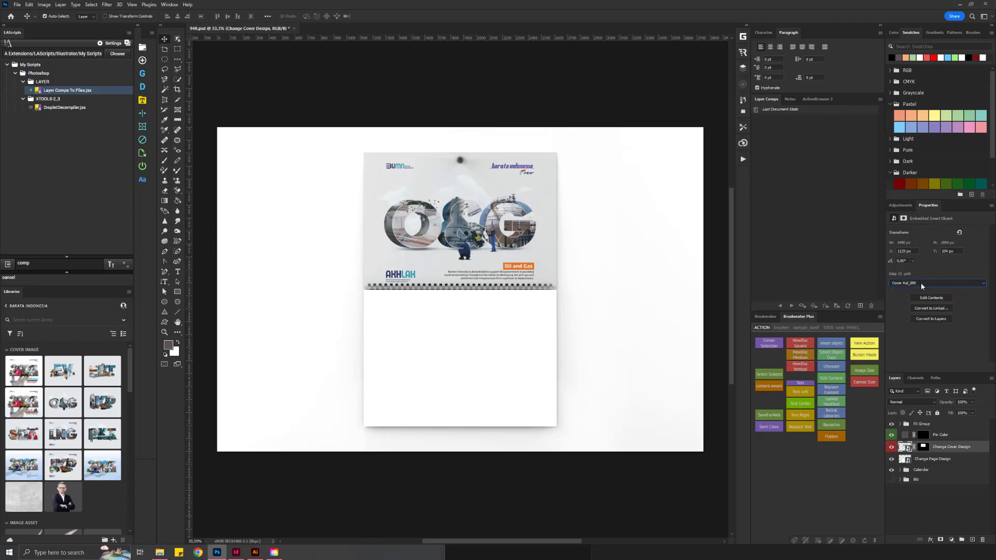
left_click(920, 282)
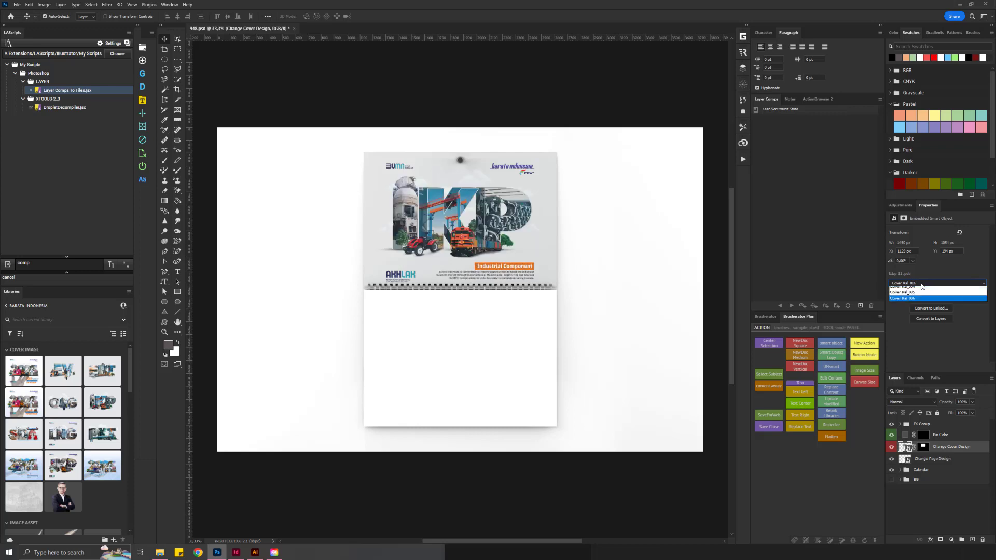
left_click(912, 292)
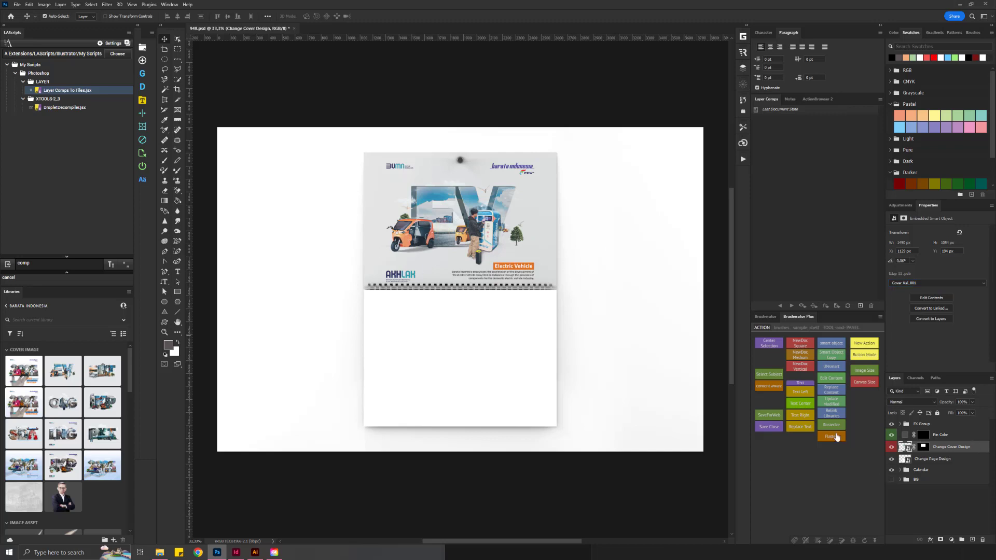
- Open the Change Page Design smart object's contents and place the Kalender_001 to Kalender_006 images from the JPEG Kalender Barata folder
left_click(954, 462)
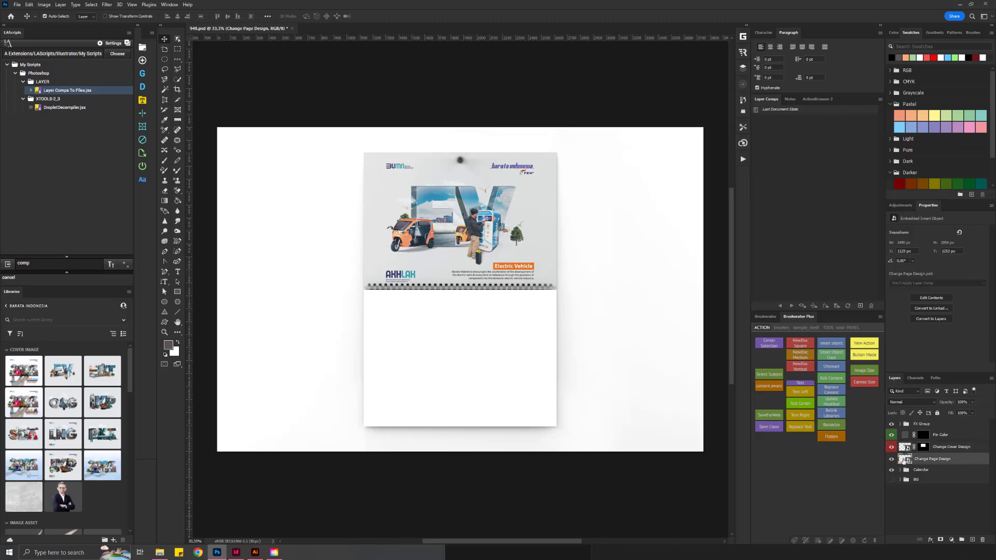
left_click(934, 299)
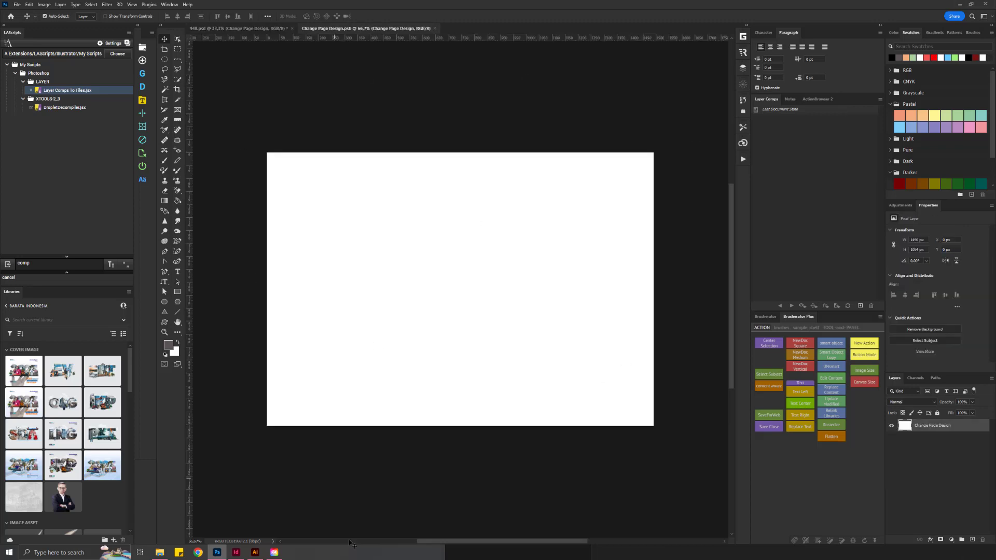
left_click(160, 552)
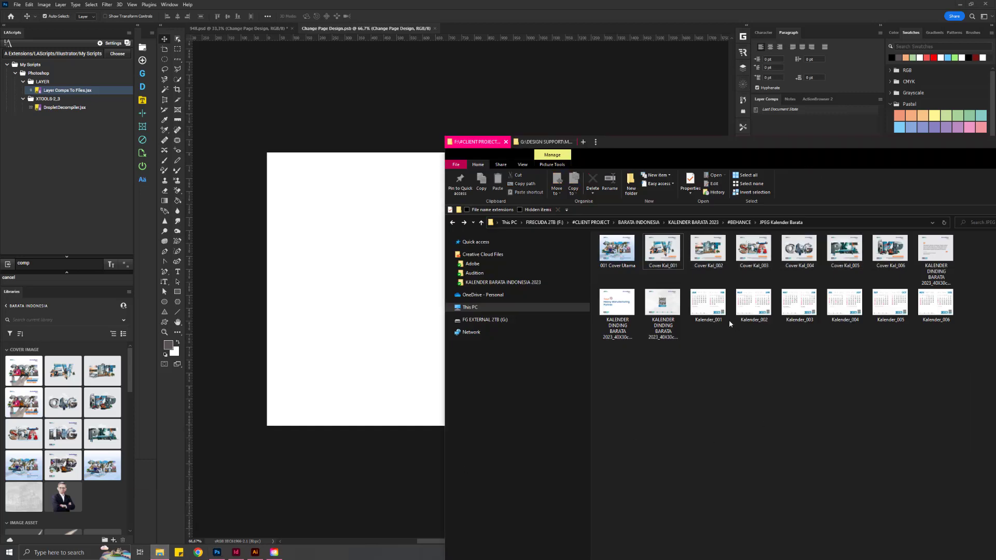
left_click(720, 307)
left_click(932, 310, "shift")
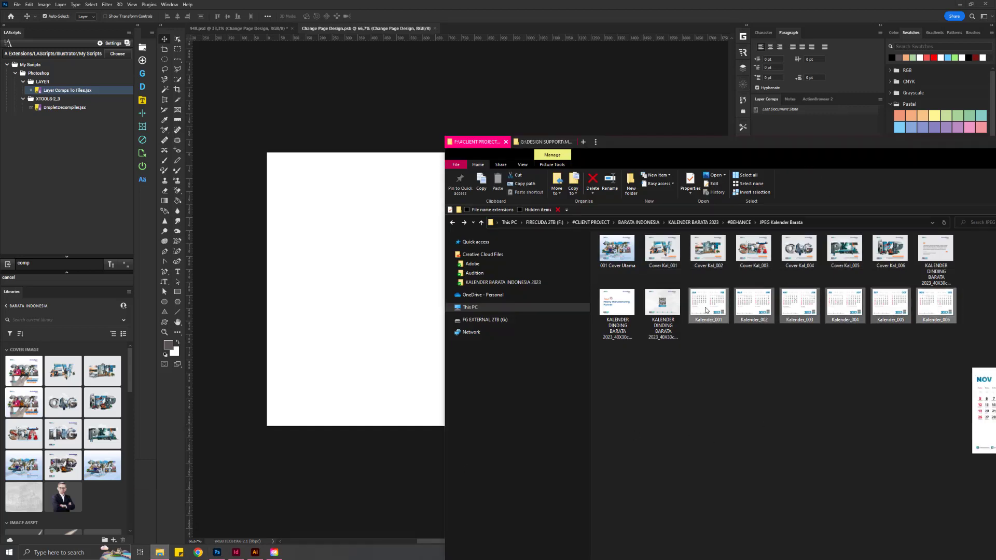
left_click_drag(705, 309, 345, 262)
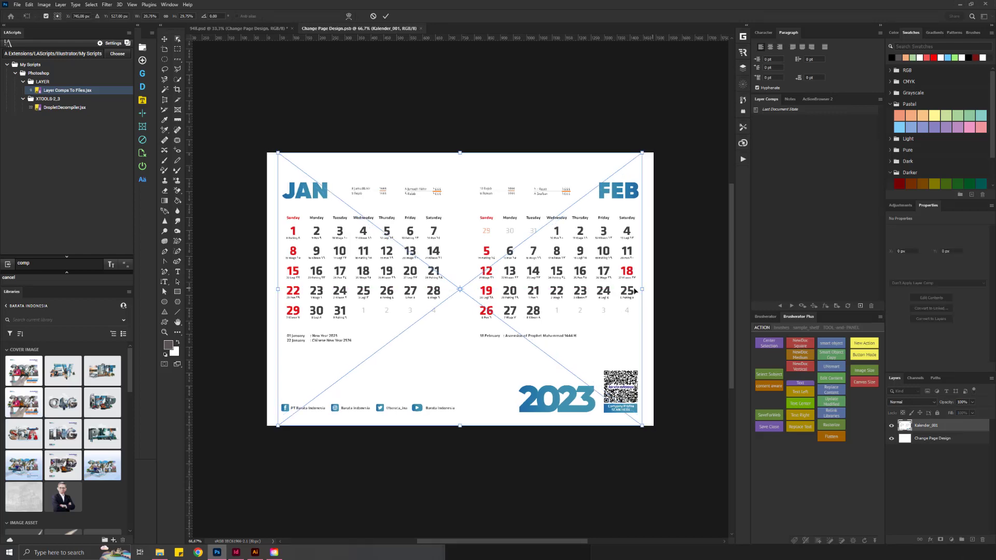
- Commit the placed calendar pages one by one, stretching them to the full canvas width where they fall short
key("Return")
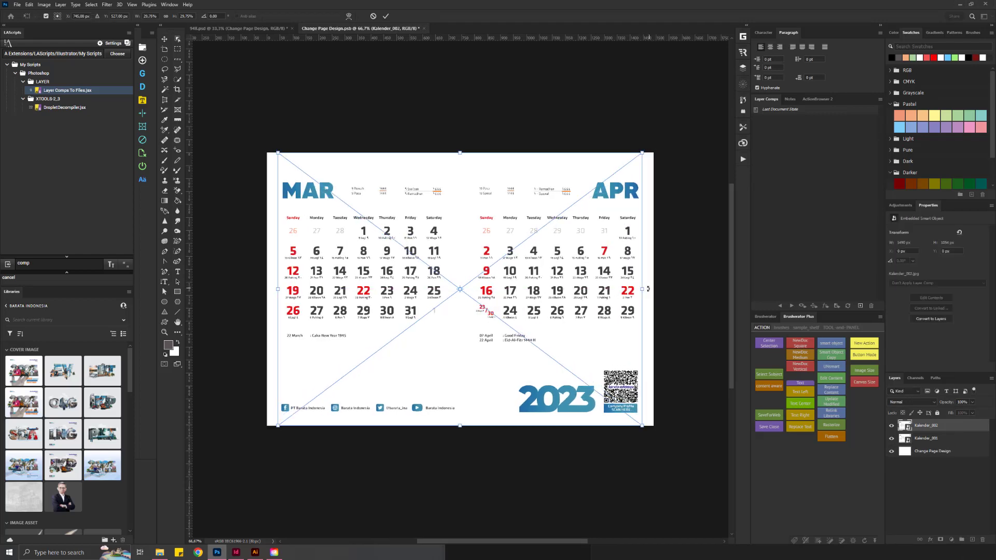
left_click_drag(643, 288, 653, 293)
key("Return")
key("Return")
key("Return")
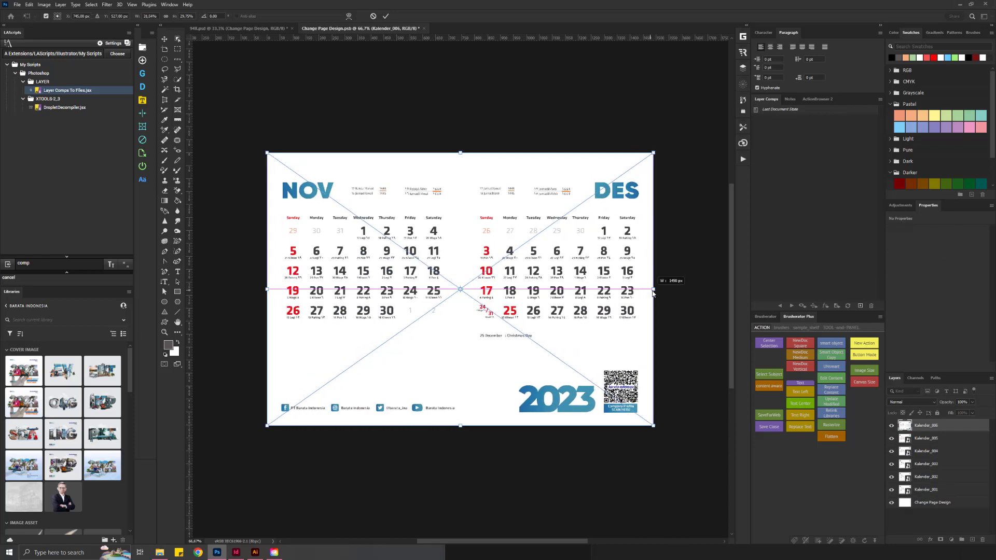
key("Return")
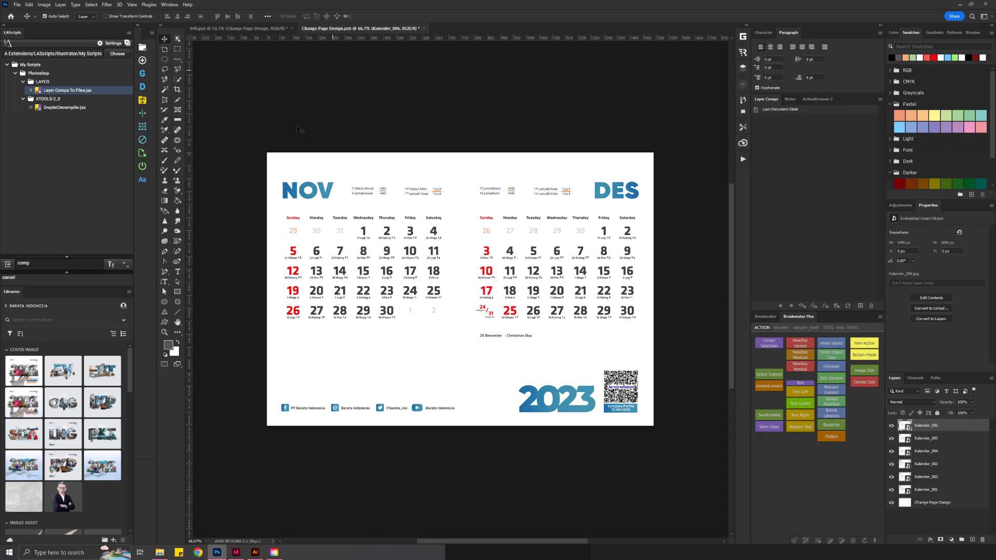
- Save the visibility of the topmost calendar page as a layer comp named Kalender_006
double_click(932, 426)
key("ctrl+c")
left_click(860, 306)
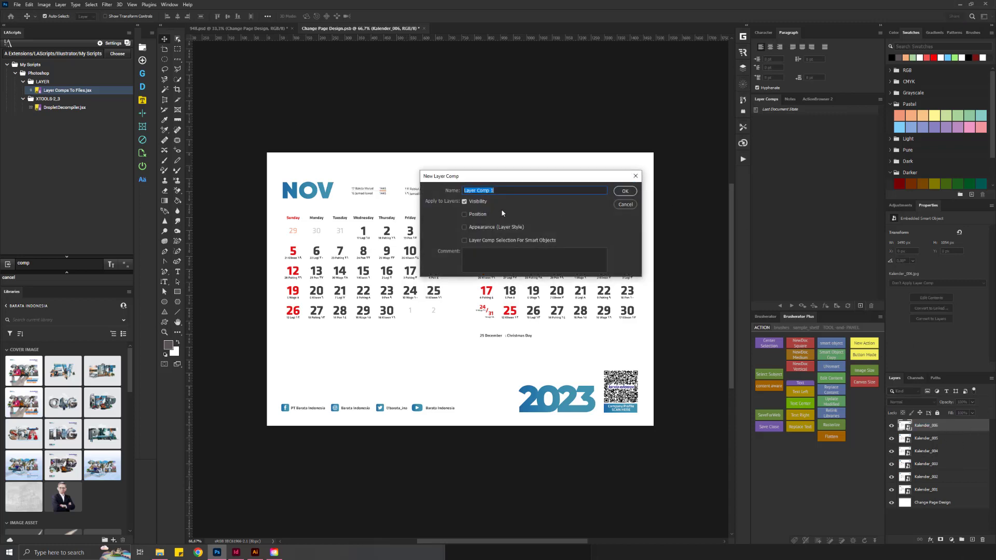
left_click(465, 202)
left_click_drag(499, 192, 397, 198)
key("ctrl+v")
left_click(622, 191)
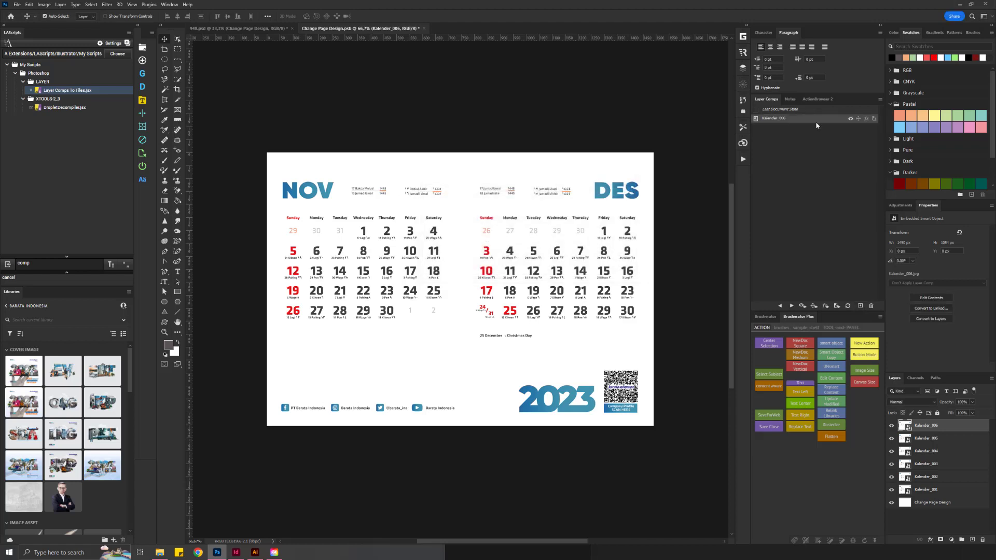
- Hide the Kalender_006 layer and save the visibility as a layer comp named Kalender_005
left_click(892, 425)
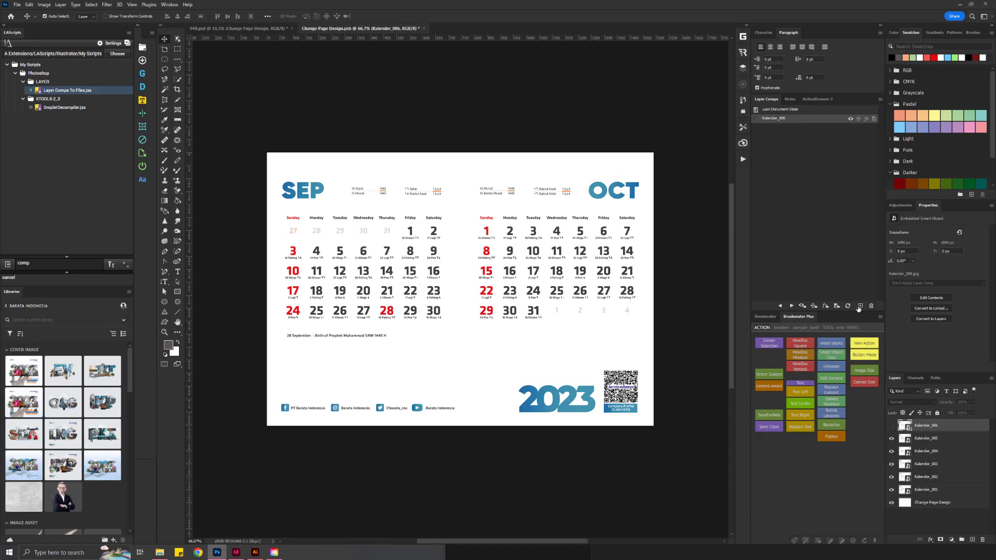
double_click(934, 439)
key("ctrl+c")
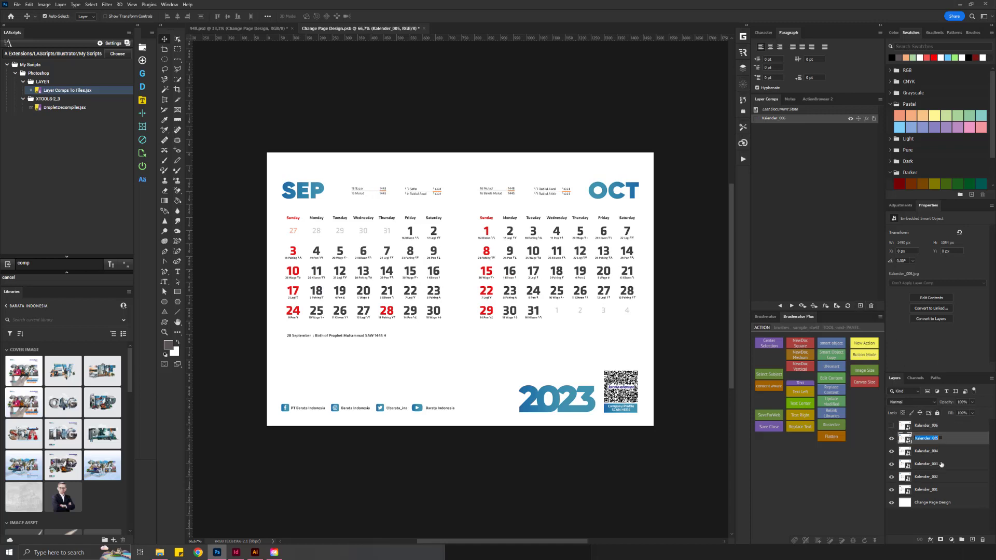
left_click(861, 306)
key("ctrl+v")
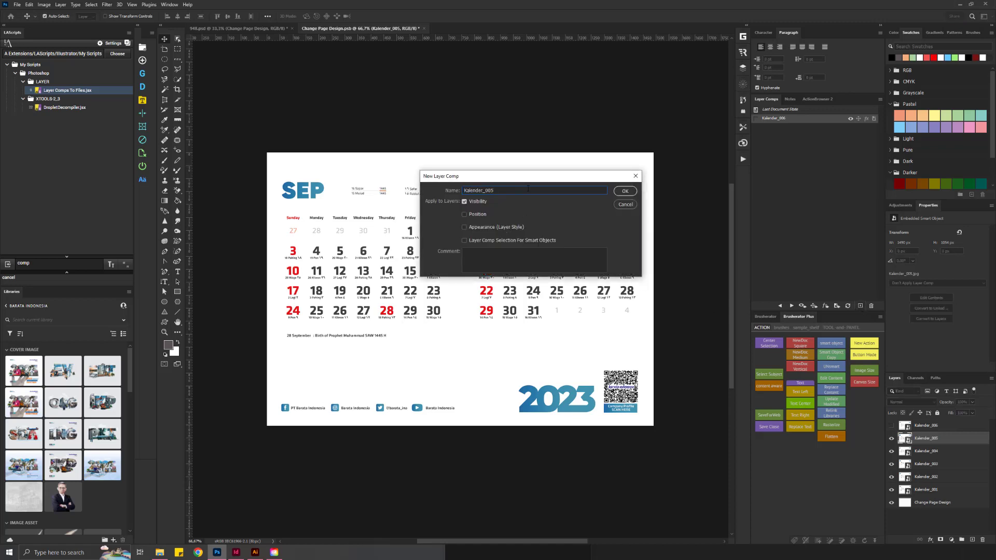
left_click(625, 191)
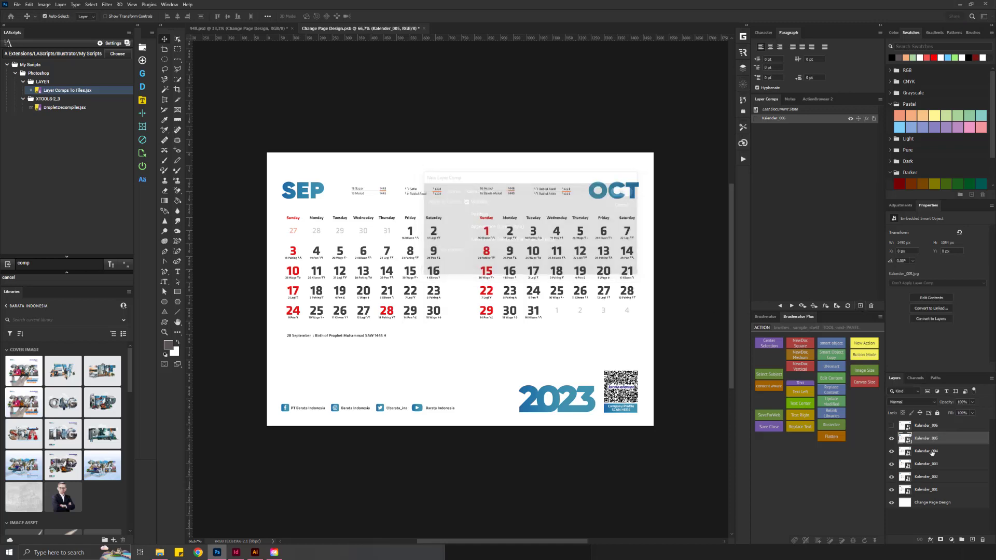
- Hide the Kalender_005 layer and save the visibility as a layer comp named Kalender_004
left_click(926, 451)
left_click(891, 438)
left_click(860, 308)
type("Kalender_004")
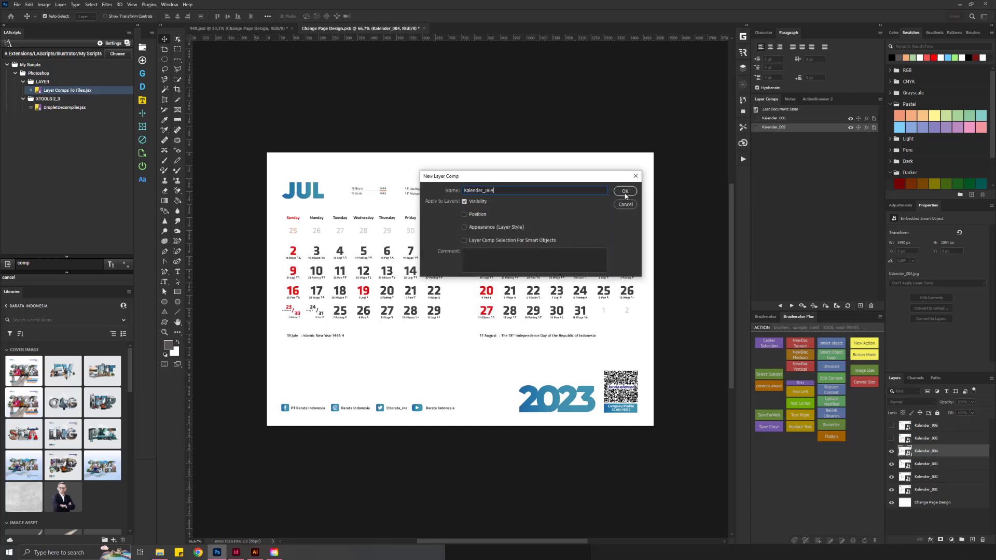
left_click(625, 192)
- Hide the Kalender_004 layer and save the visibility as a layer comp named Kalender_003
left_click(892, 451)
double_click(926, 464)
key("ctrl+c")
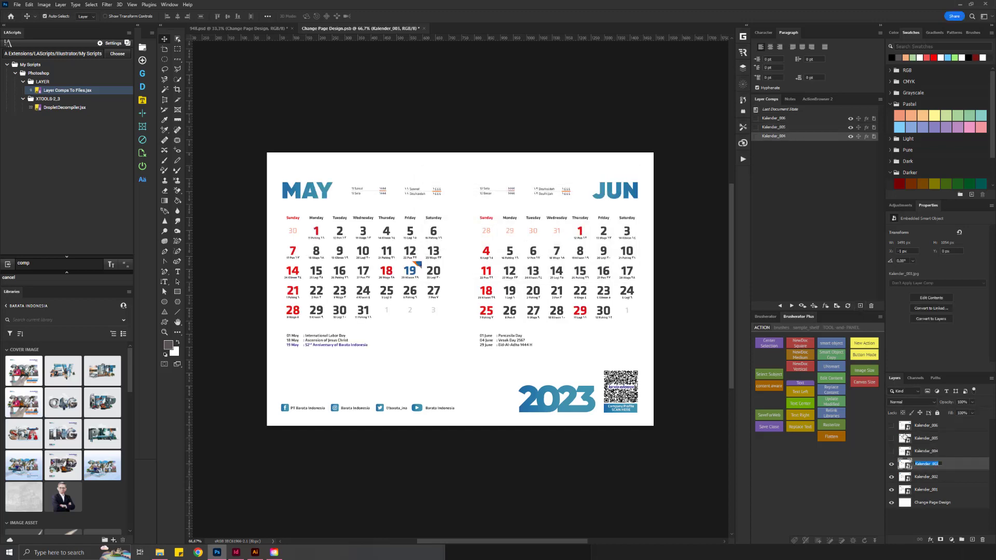
left_click(861, 307)
key("ctrl+v")
left_click(624, 192)
- Hide the Kalender_003 layer and save the visibility as a layer comp named Kalender_002
left_click(892, 464)
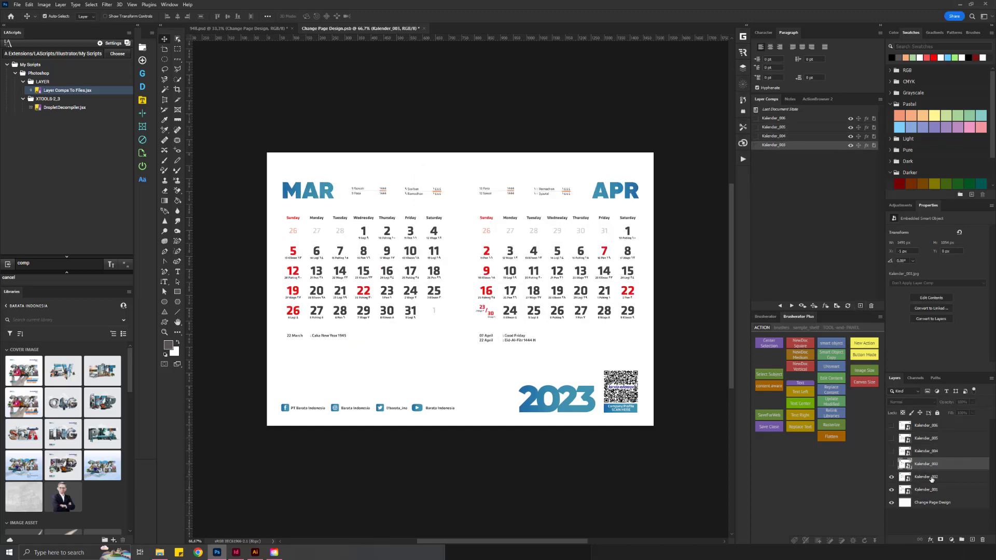
double_click(926, 476)
left_click(860, 307)
type("Kalender_002")
left_click(624, 191)
- Hide the Kalender_002 layer and save the visibility as a layer comp named Kalender_001
left_click(891, 476)
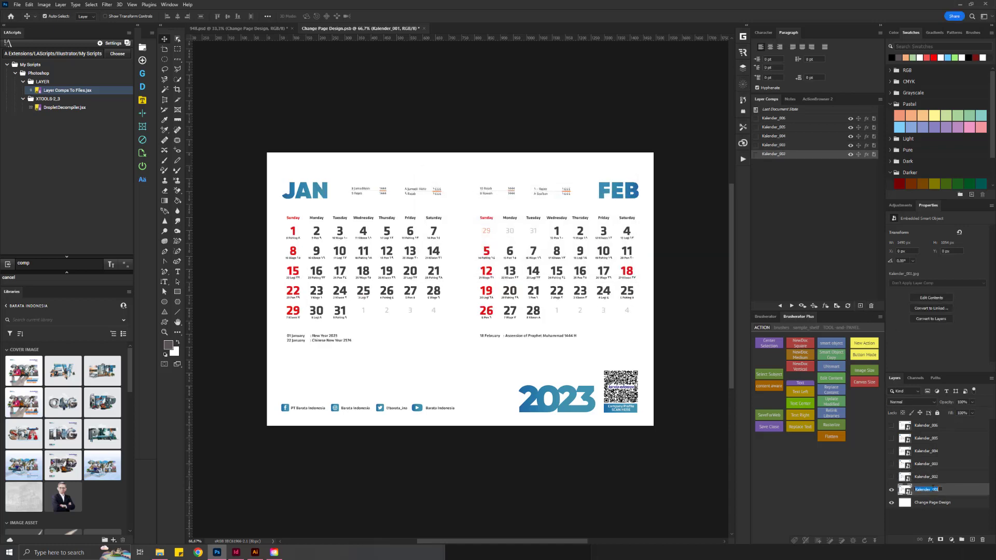
left_click(926, 490)
left_click(860, 307)
type("Kalender_001")
left_click(625, 191)
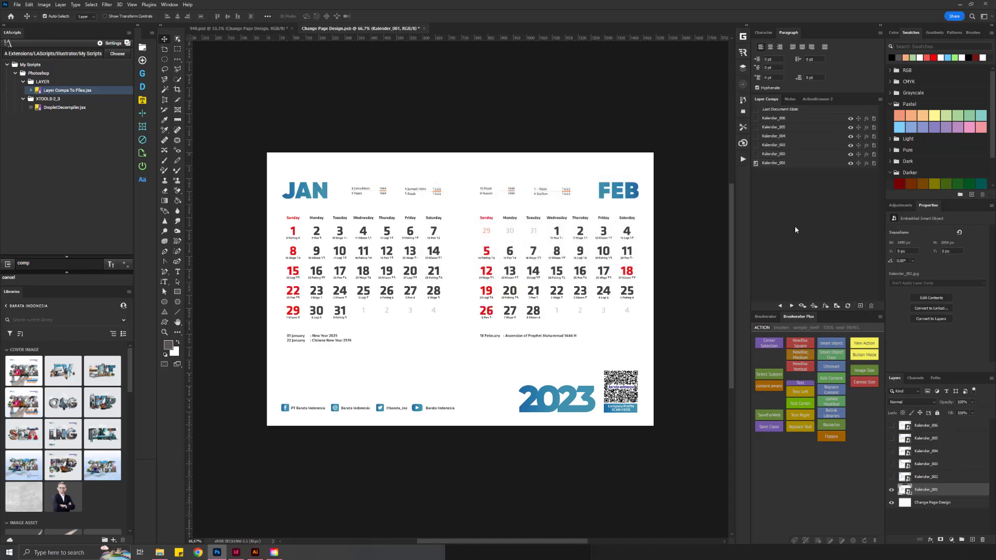
- Save and close the page contents, and apply the Kalender_001 layer comp to the Change Page Design smart object
left_click(773, 431)
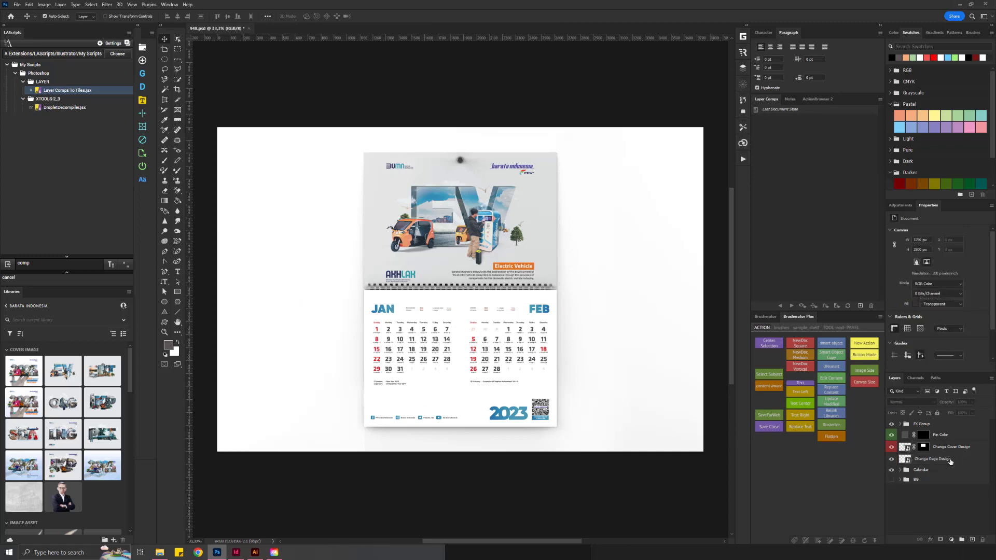
left_click(937, 283)
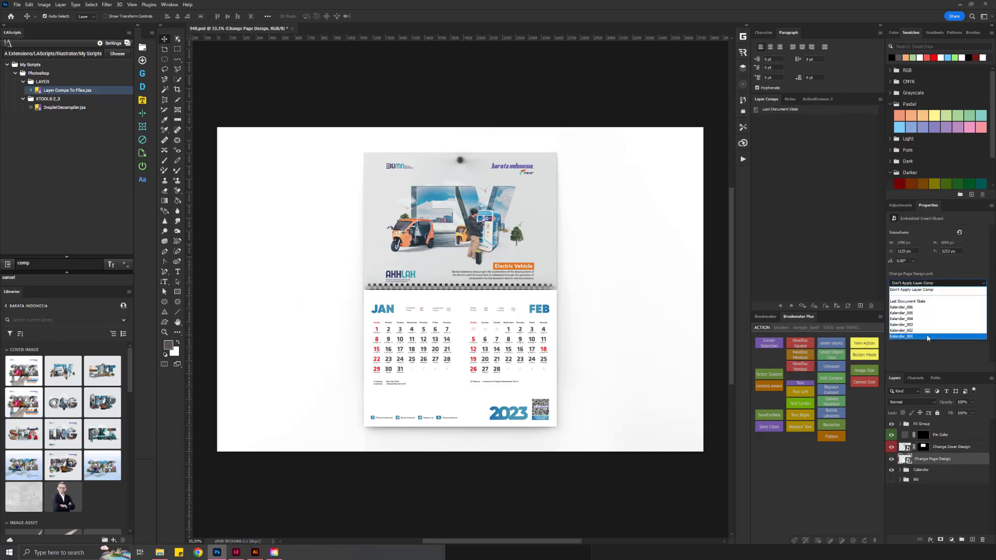
left_click(926, 335)
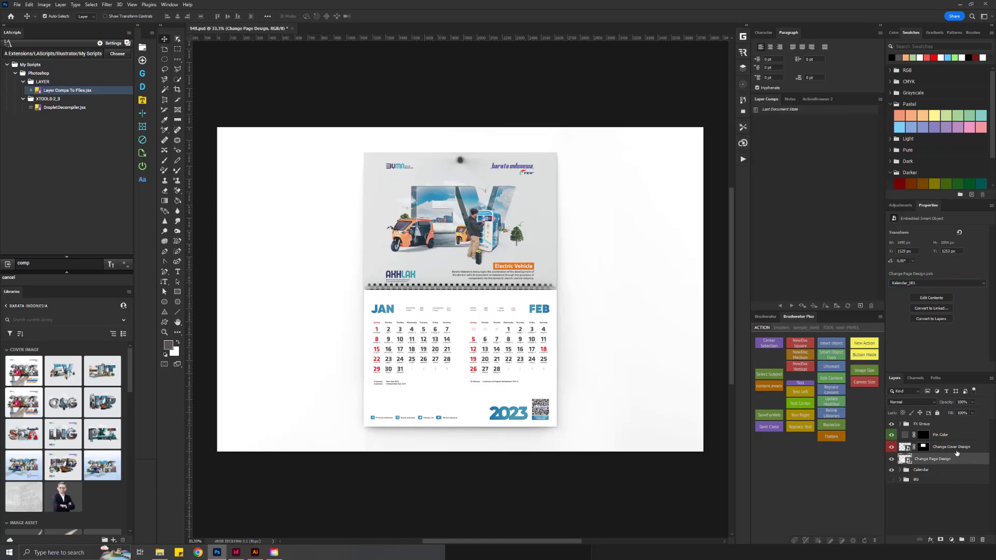
- Review the layer comp choices of the Change Cover Design and Change Page Design smart objects without changing them
left_click(959, 449)
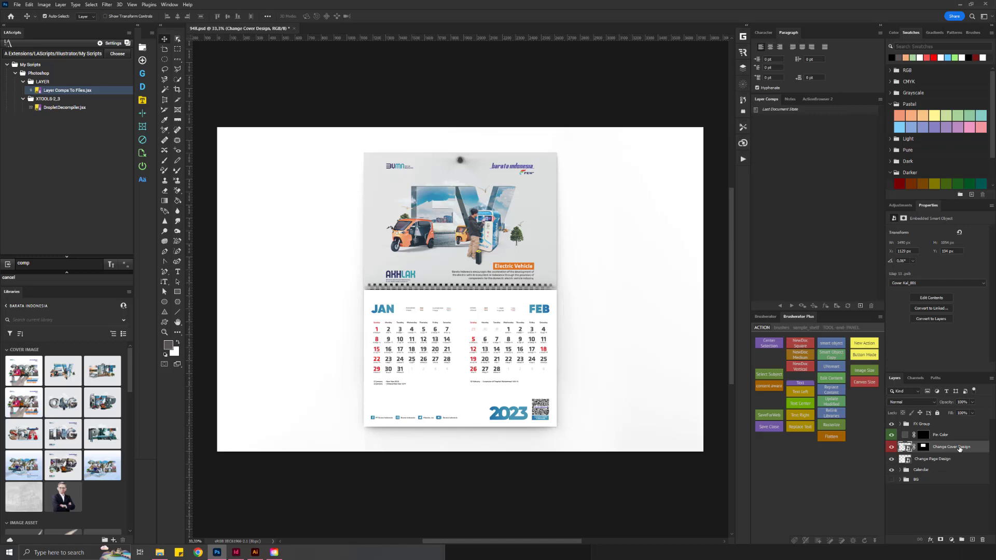
left_click(929, 283)
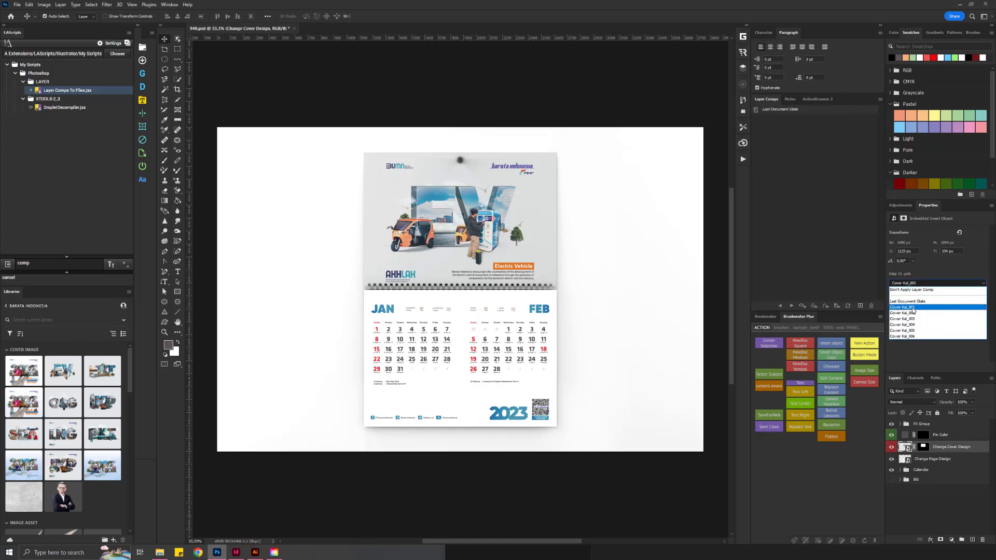
left_click(954, 459)
left_click(955, 460)
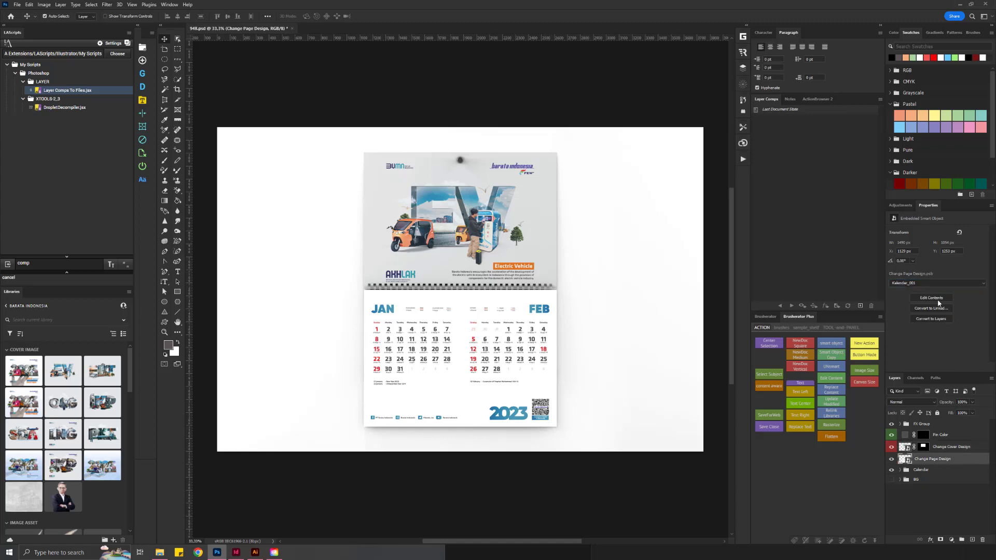
left_click(934, 283)
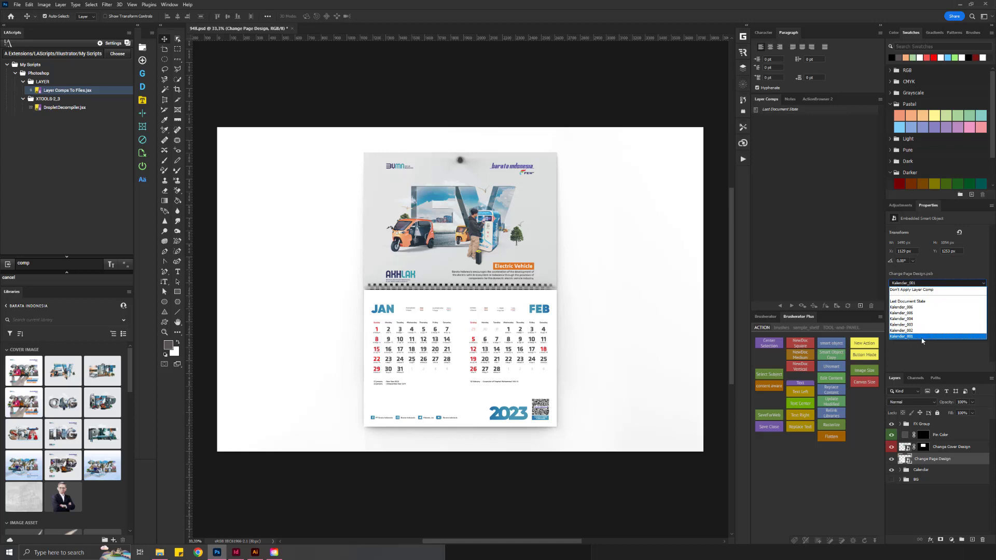
left_click(969, 460)
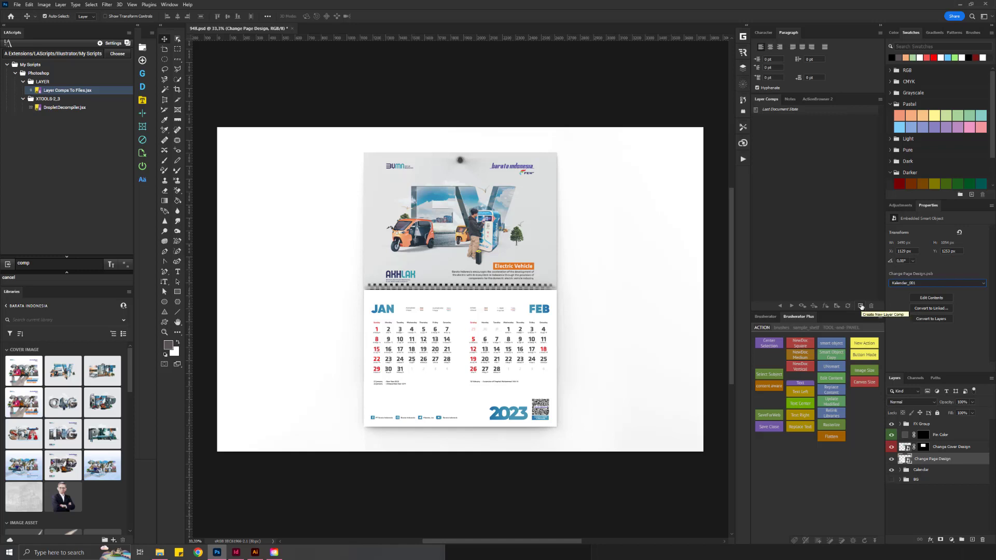
- Save the current mockup as a layer comp named Jan Feb, applying Visibility and Layer Comp Selection For Smart Objects
left_click(861, 306)
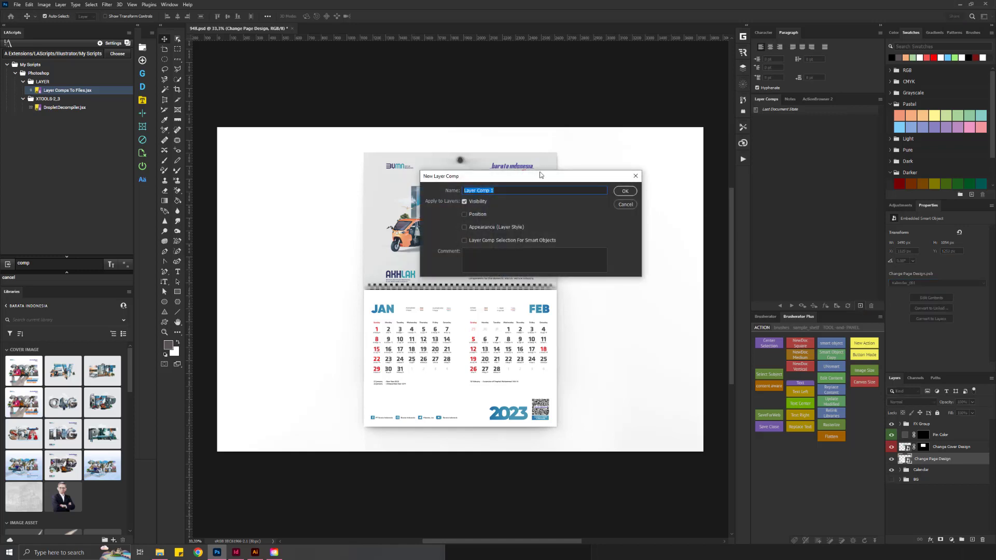
left_click_drag(541, 174, 546, 209)
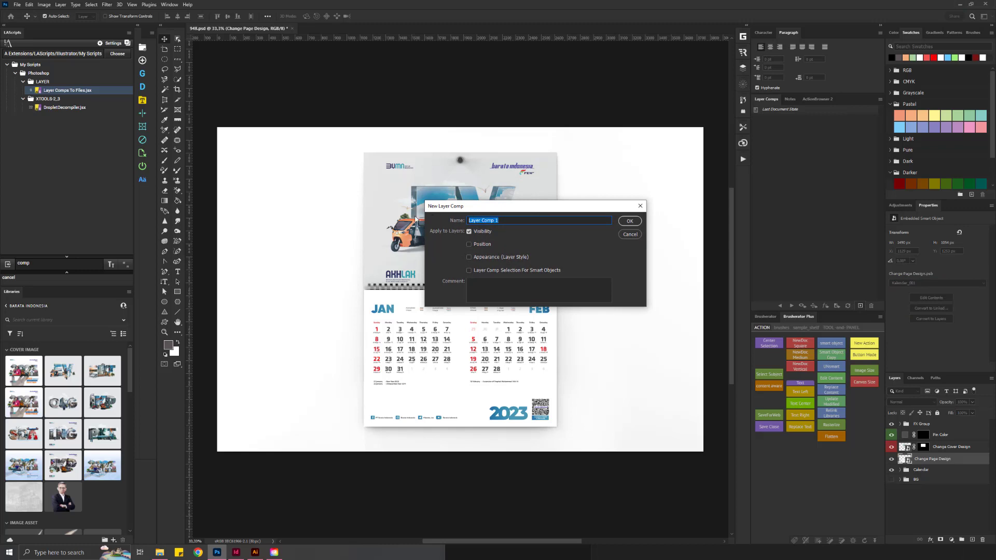
type("1")
left_click(631, 222)
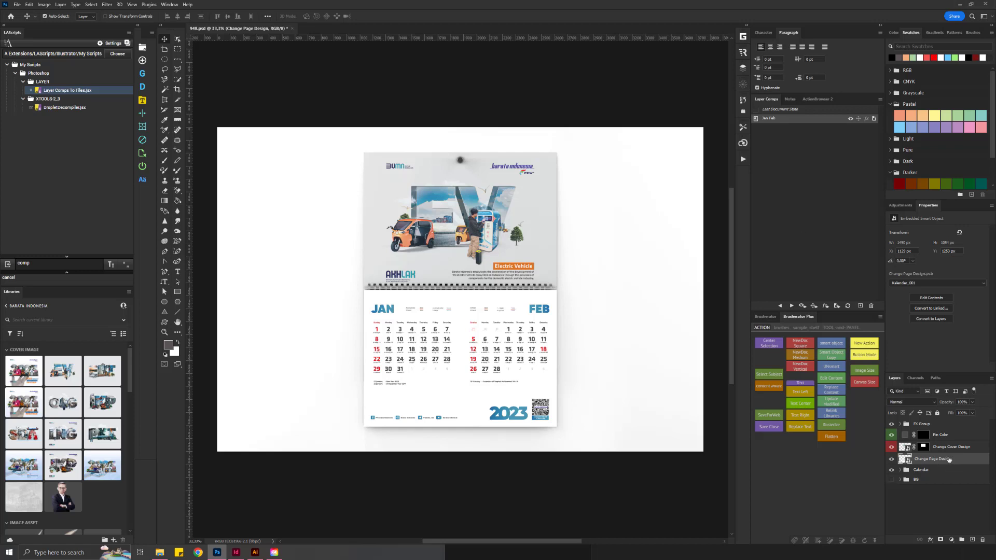
- Apply the Kalender_002 layer comp to the Change Page Design smart object and Cover Kal_002 to Change Cover Design
left_click(942, 283)
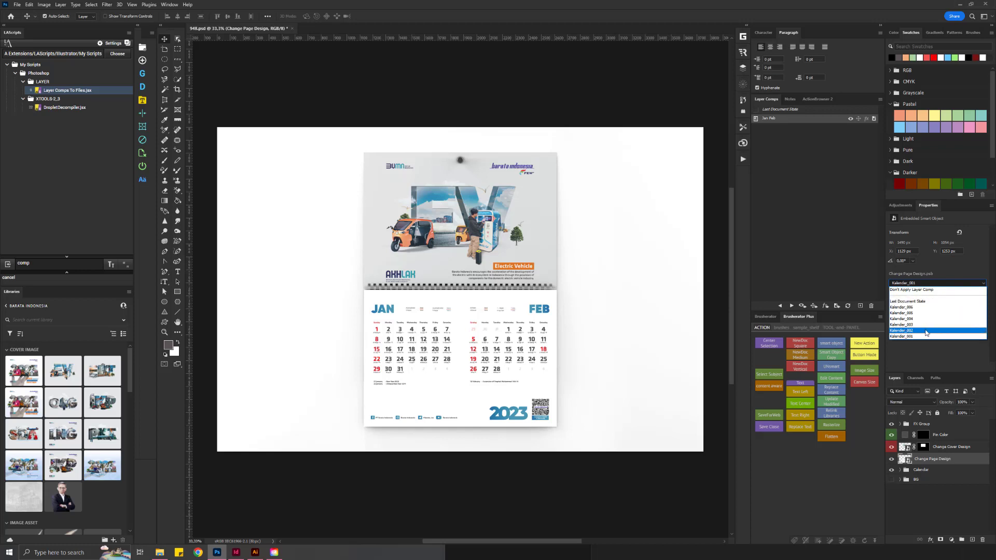
left_click(924, 330)
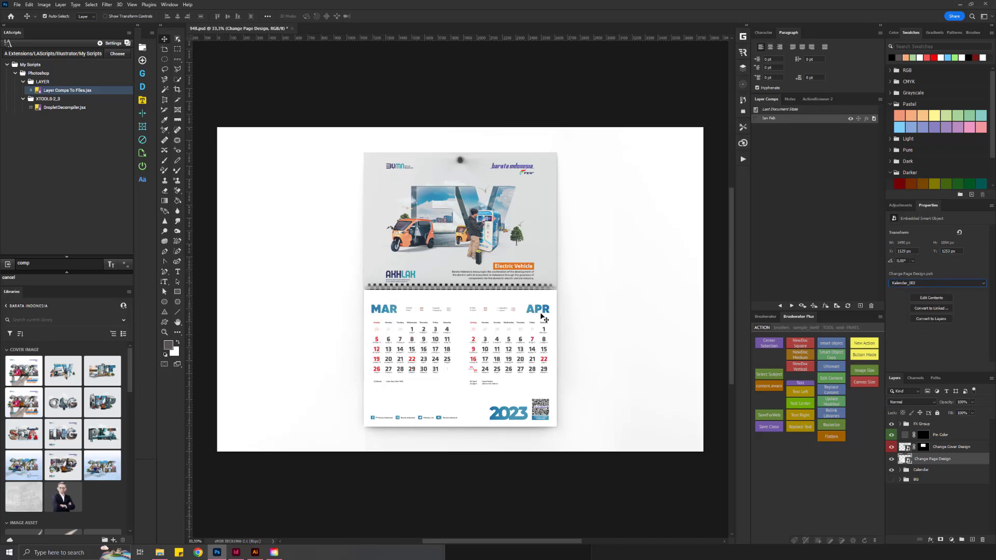
left_click(968, 450)
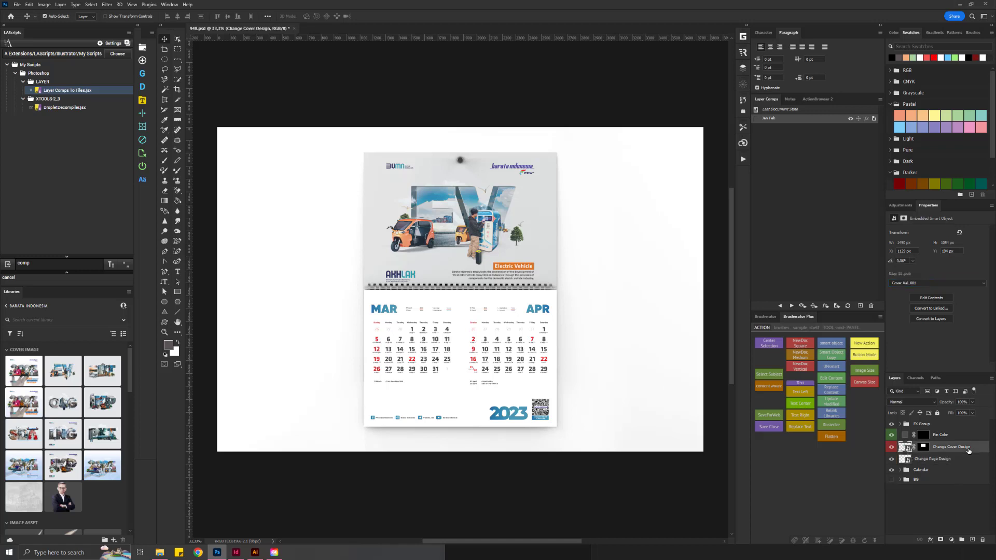
left_click(945, 285)
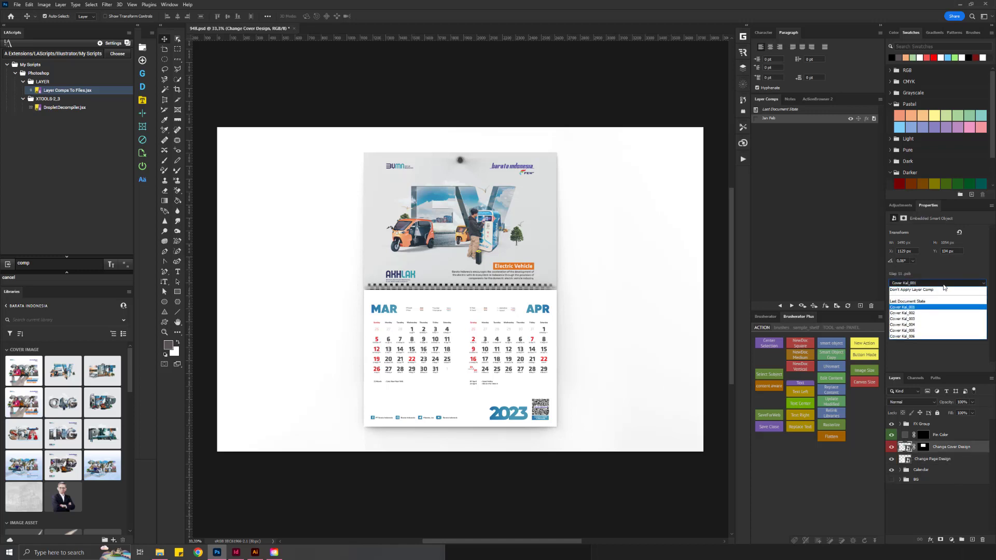
left_click(918, 313)
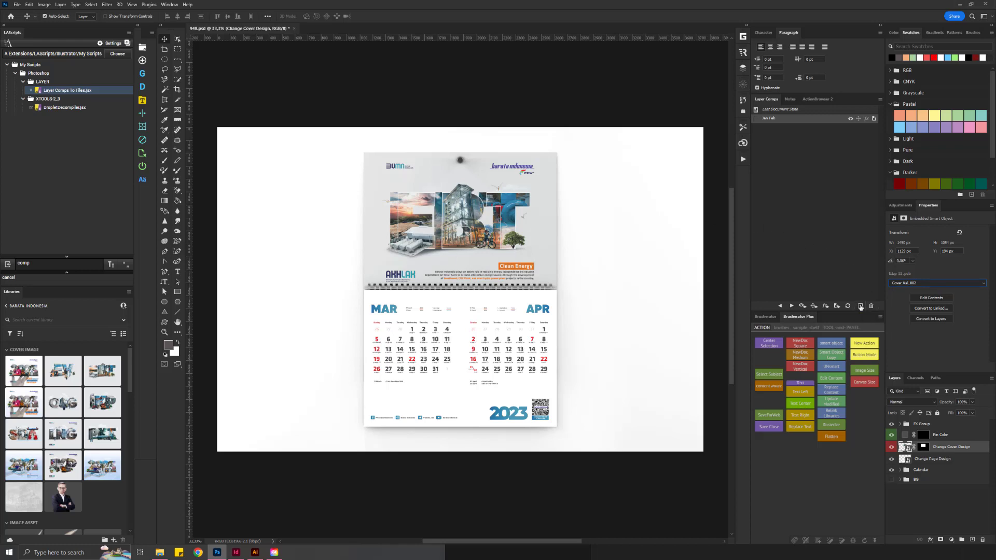
- Save the March–April pairing as a mockup layer comp named Mar Apr, including the smart objects' layer comp selection
left_click(860, 306)
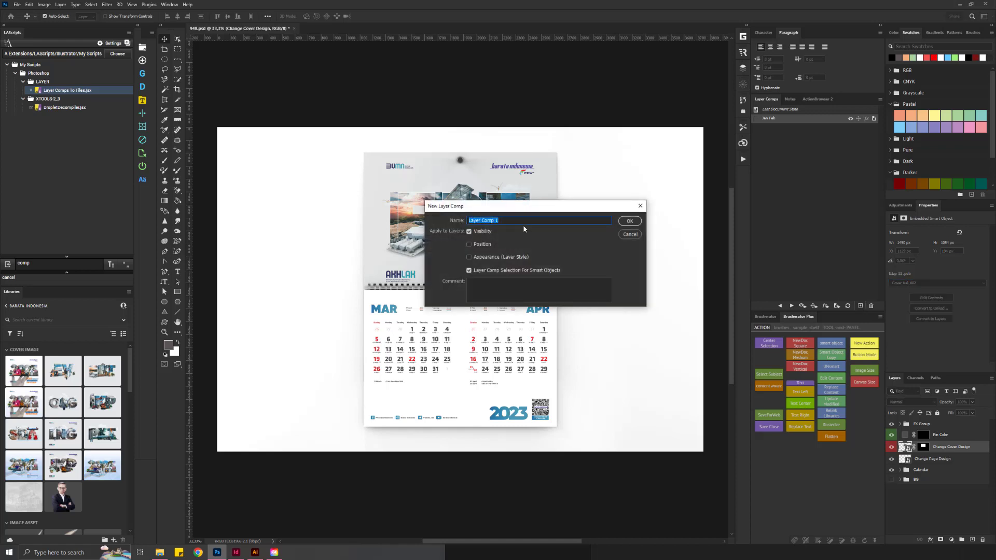
type("Mar Apr")
left_click(630, 222)
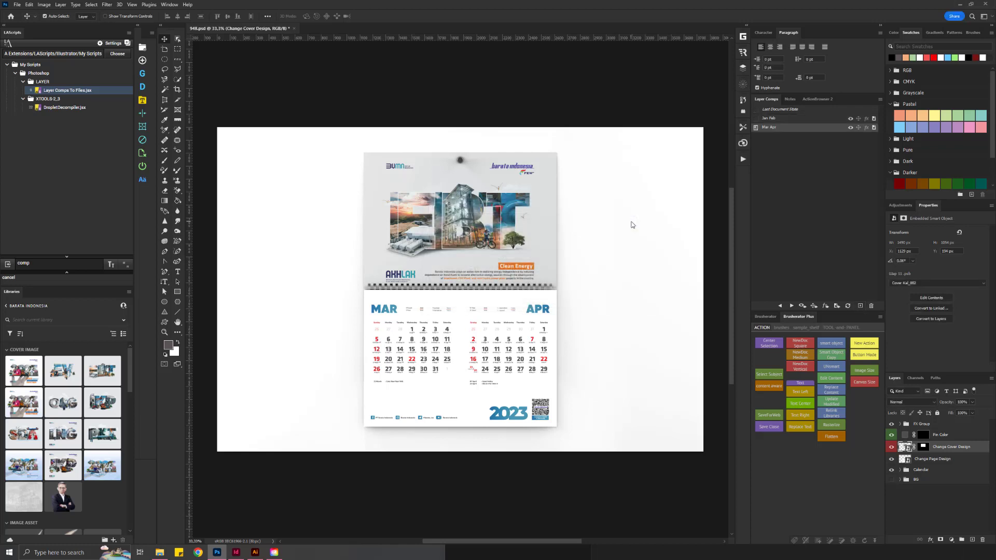
- Compare the mockup by switching between the Jan Feb and Mar Apr layer comps
left_click(788, 119)
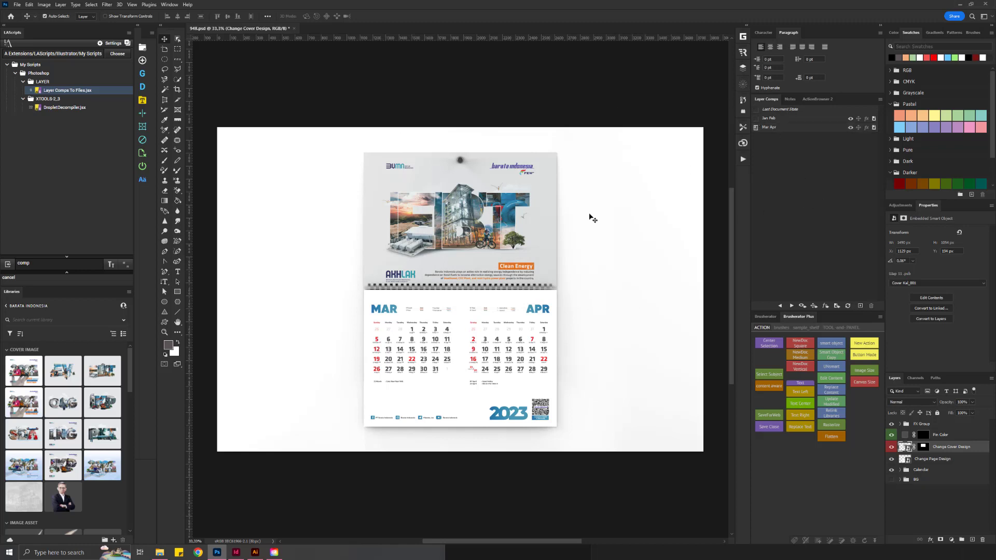
left_click(756, 128)
left_click(756, 118)
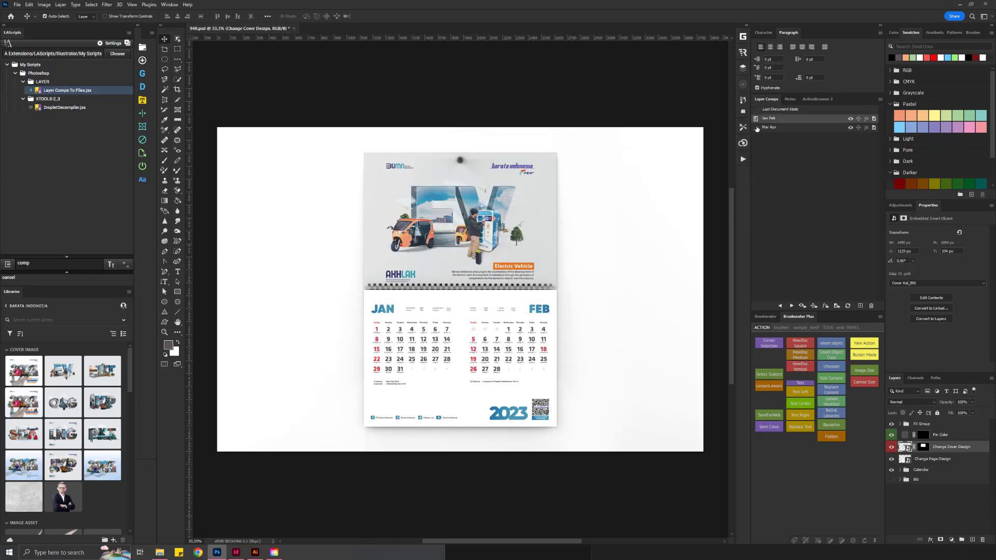
left_click(755, 128)
- Apply the Cover Kal_003 layer comp to the Change Cover Design smart object and Kalender_003 to Change Page Design
left_click(837, 243)
left_click(927, 284)
left_click(923, 315)
left_click(944, 460)
left_click(927, 283)
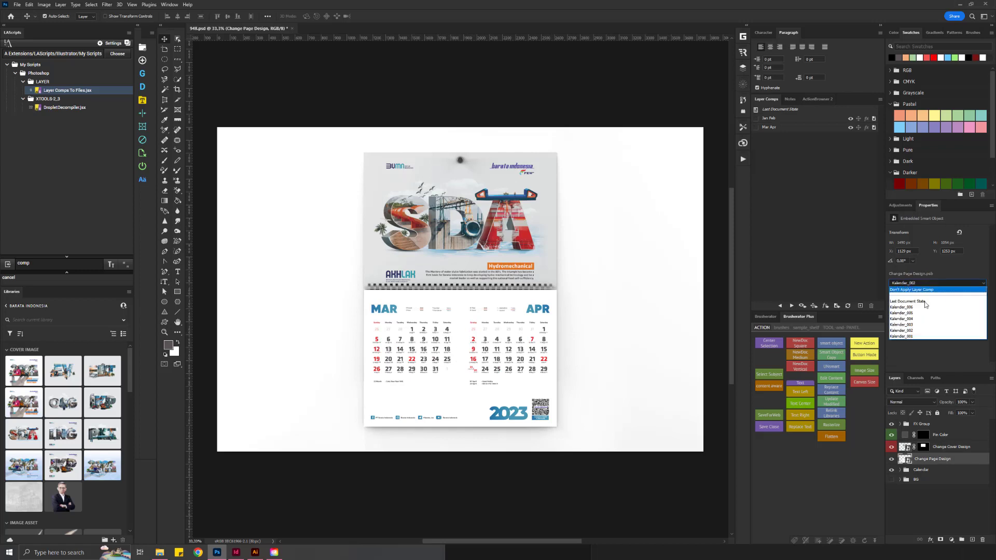
left_click(918, 316)
- Save the May–June pairing as a mockup layer comp named Mai Jun
left_click(860, 306)
type("Mai Jun")
key("Return")
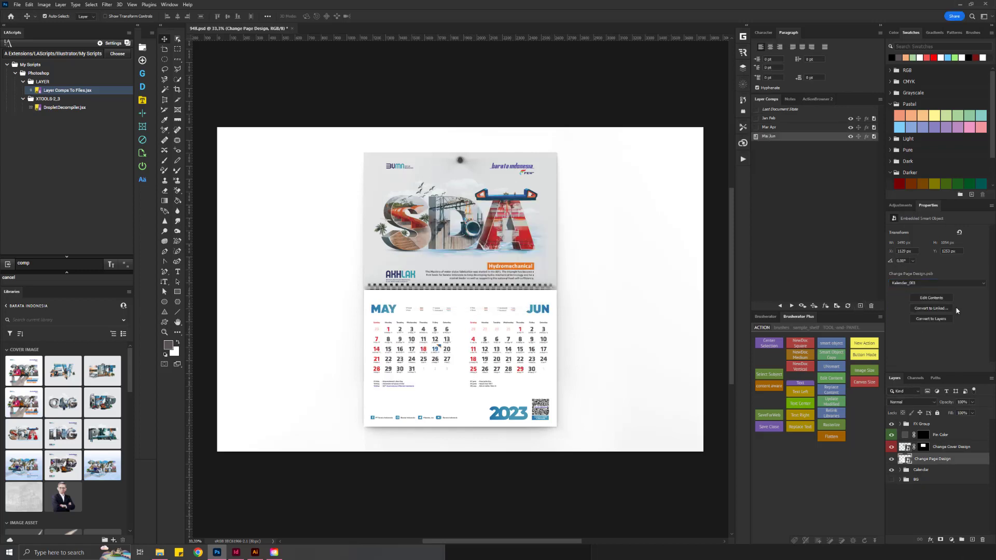
- Apply the Kalender_004 layer comp to the Change Page Design smart object and Cover Kal_004 to Change Cover Design
left_click(938, 283)
left_click(920, 330)
left_click(949, 446)
left_click(935, 283)
left_click(891, 316)
- Save the July–August pairing as a mockup layer comp named Jul Agt
left_click(860, 306)
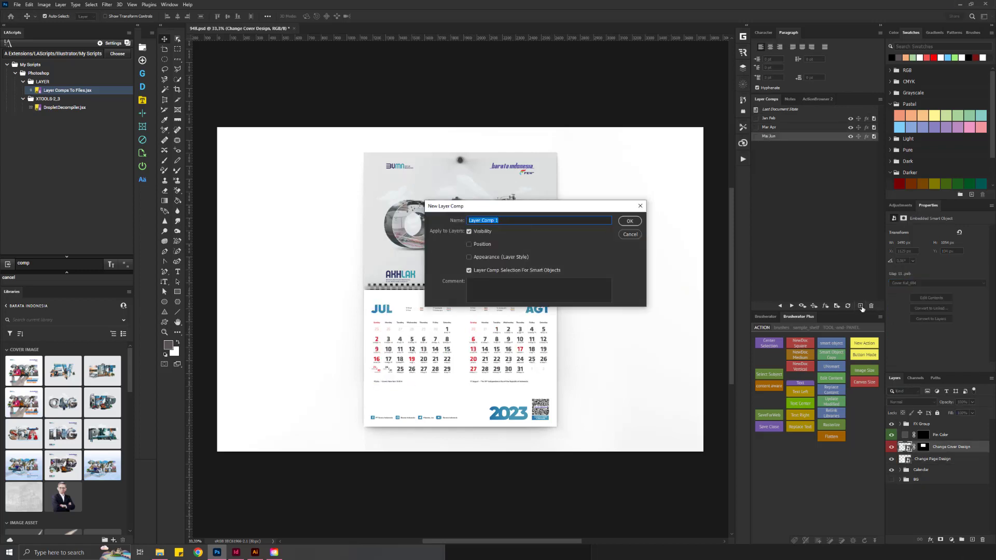
type("Jul Agt")
key("Return")
- Apply the Cover Kal_005 layer comp to the Change Cover Design smart object and Kalender_005 to Change Page Design
left_click(934, 283)
left_click(929, 323)
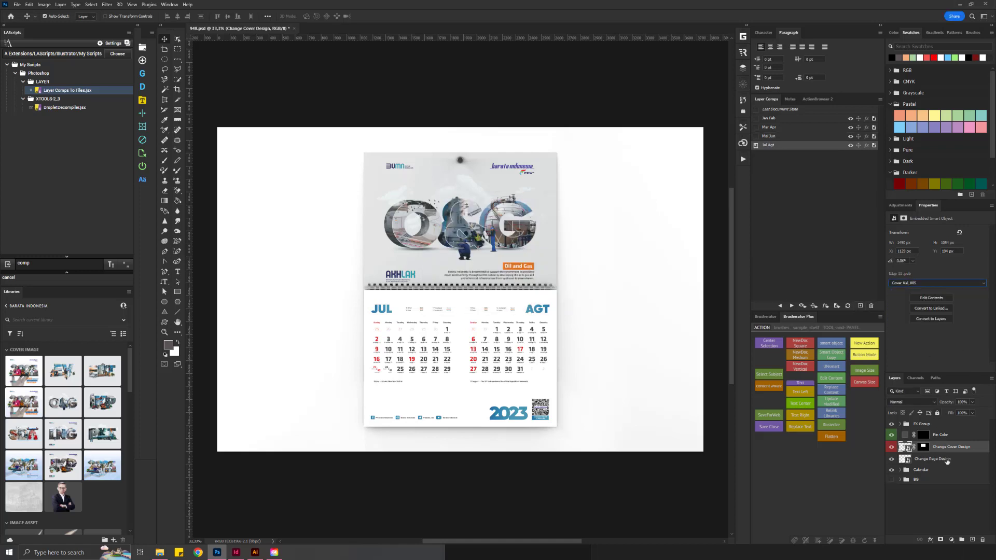
left_click(948, 459)
left_click(936, 283)
left_click(935, 321)
- Save the September–October pairing as a mockup layer comp named Sep Okt
left_click(860, 306)
type("Sep Okt")
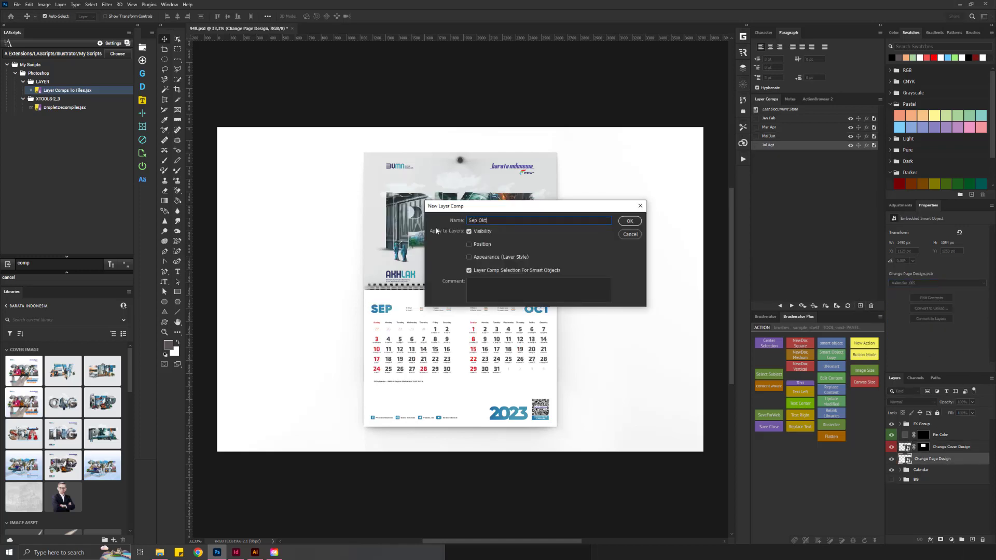
key("Return")
left_click(936, 283)
left_click(957, 329)
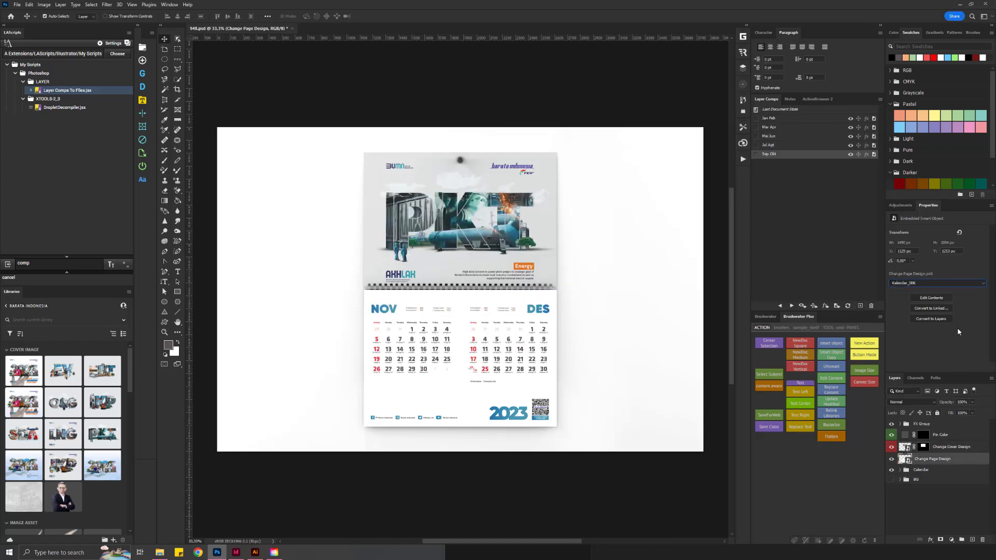
left_click(936, 284)
left_click(935, 321)
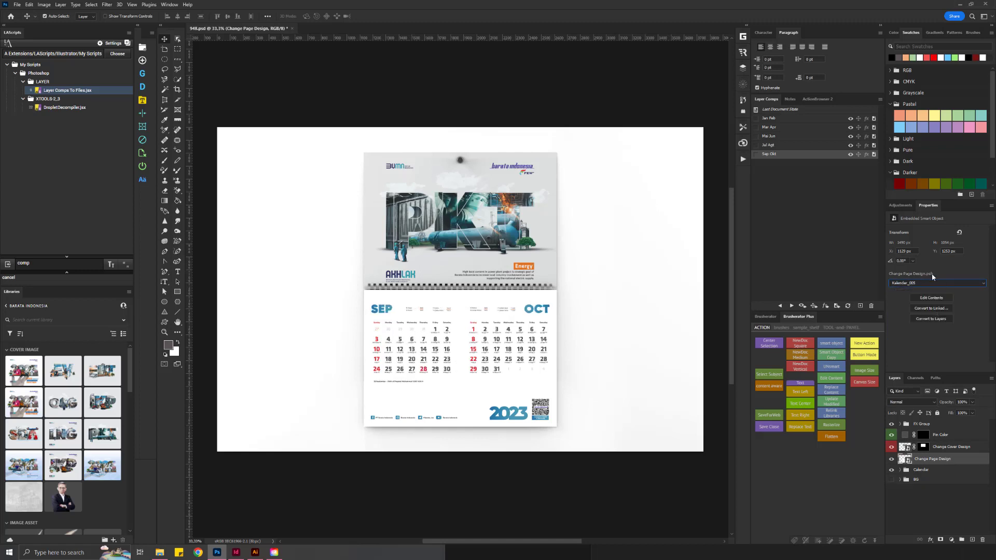
- Apply the Kalender_006 layer comp to the Change Page Design smart object and Cover Kal_006 to Change Cover Design
left_click(937, 284)
left_click(958, 329)
left_click(953, 447)
left_click(936, 283)
left_click(936, 338)
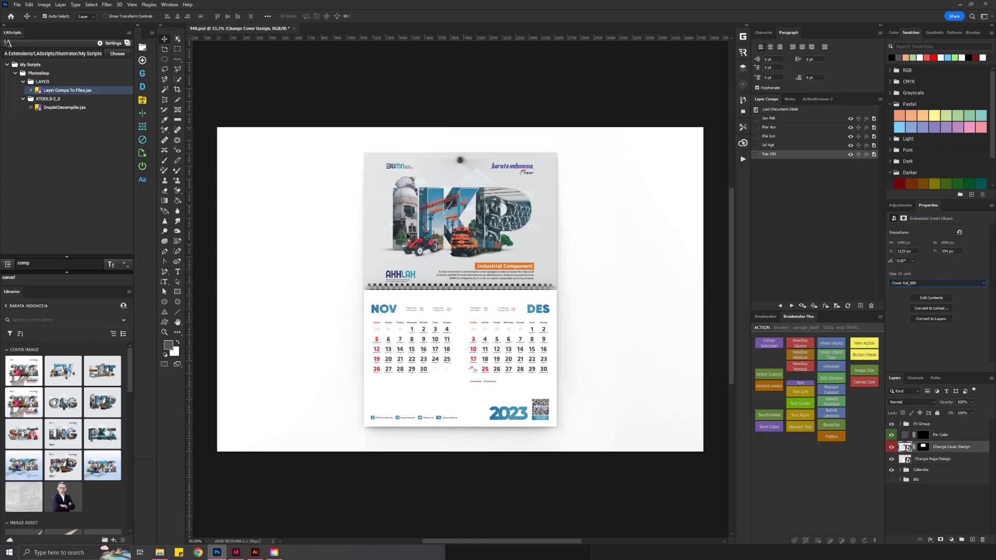
- Save the November–December pairing as a mockup layer comp named Nov Des
left_click(860, 306)
type("Nov Des")
key("Return")
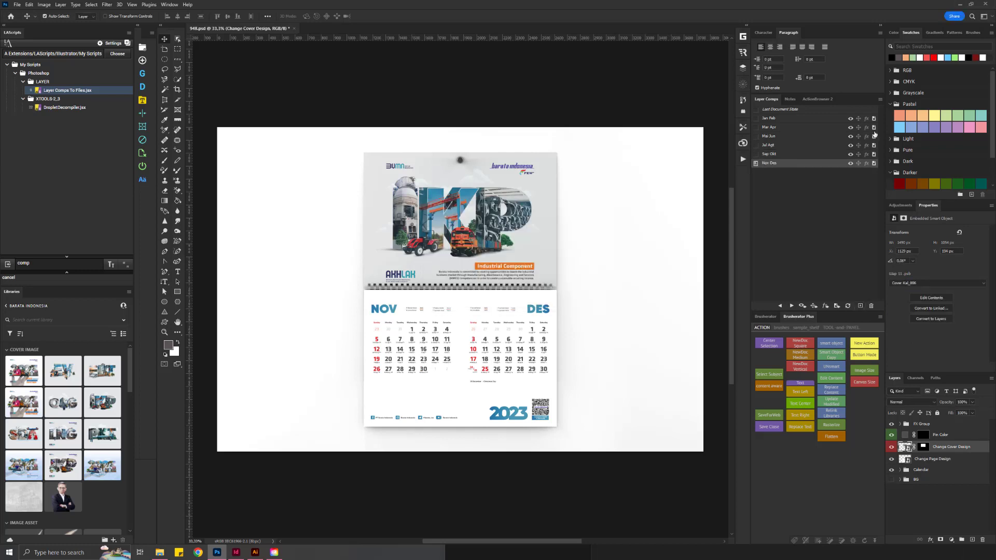
- Cycle through the six mockup layer comps to check each cover and page pairing, ending on Jan Feb
left_click(792, 306)
left_click(792, 307)
left_click(792, 307)
left_click(792, 306)
left_click(793, 306)
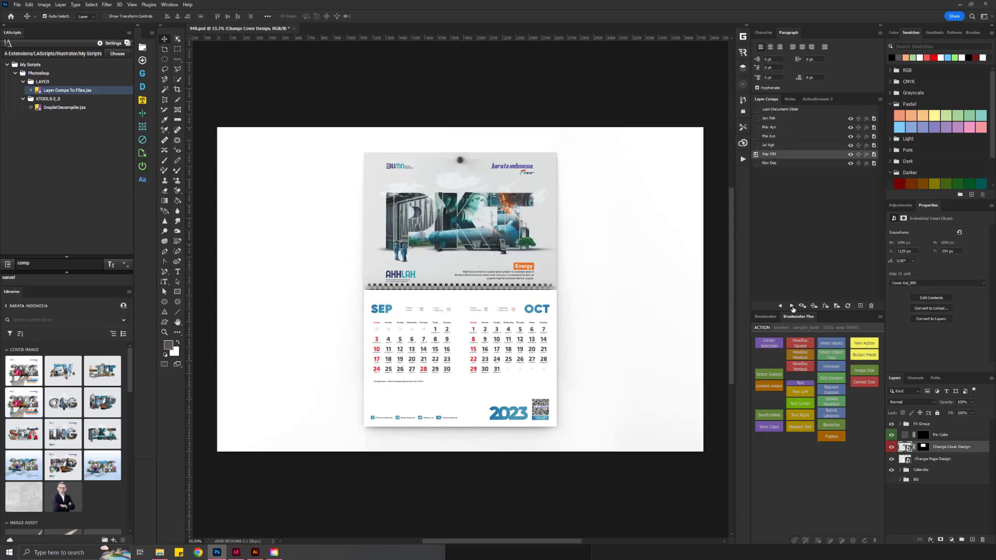
left_click(792, 307)
left_click(792, 307)
left_click(788, 269)
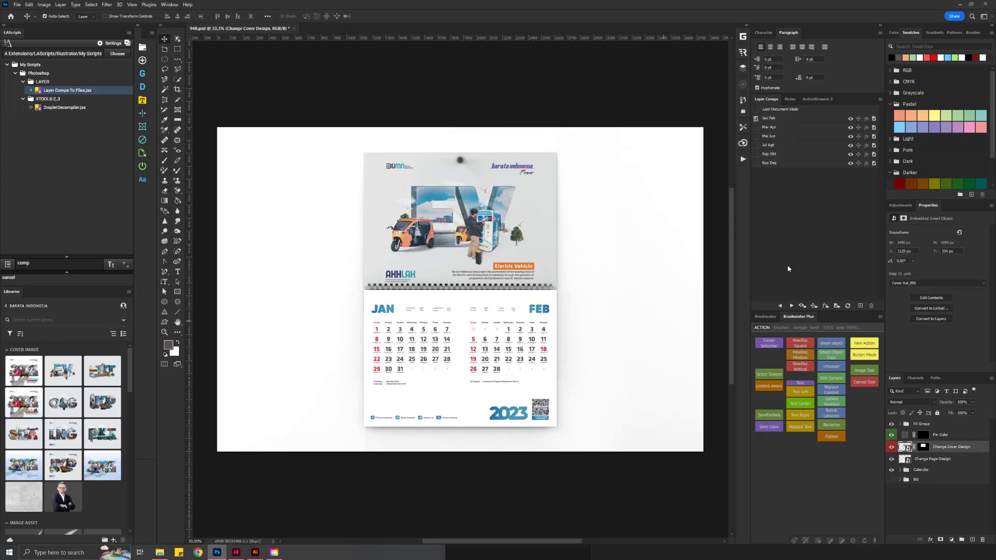
- Start the Layer Comps to Files export and set the file name prefix to Kalender Barata
left_click(16, 4)
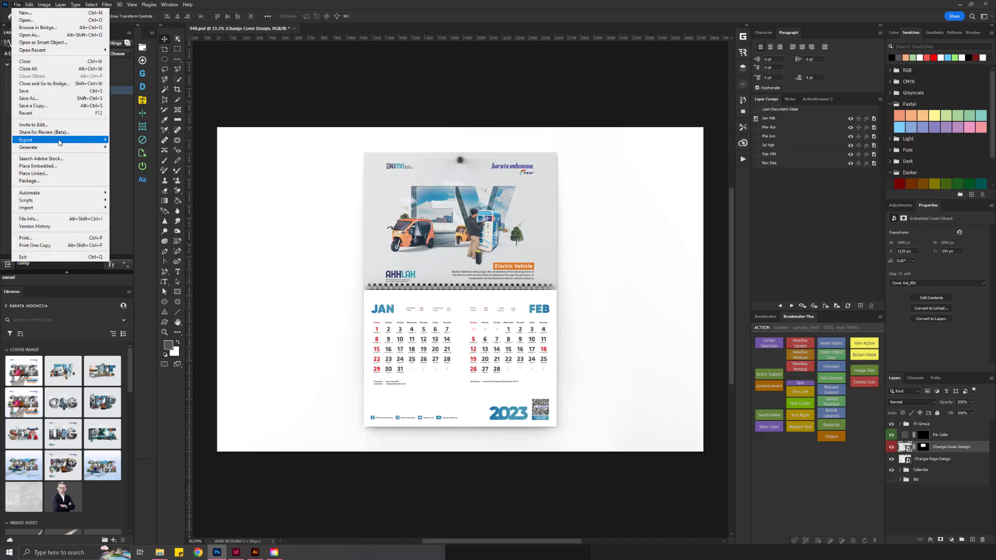
mouse_move(61, 141)
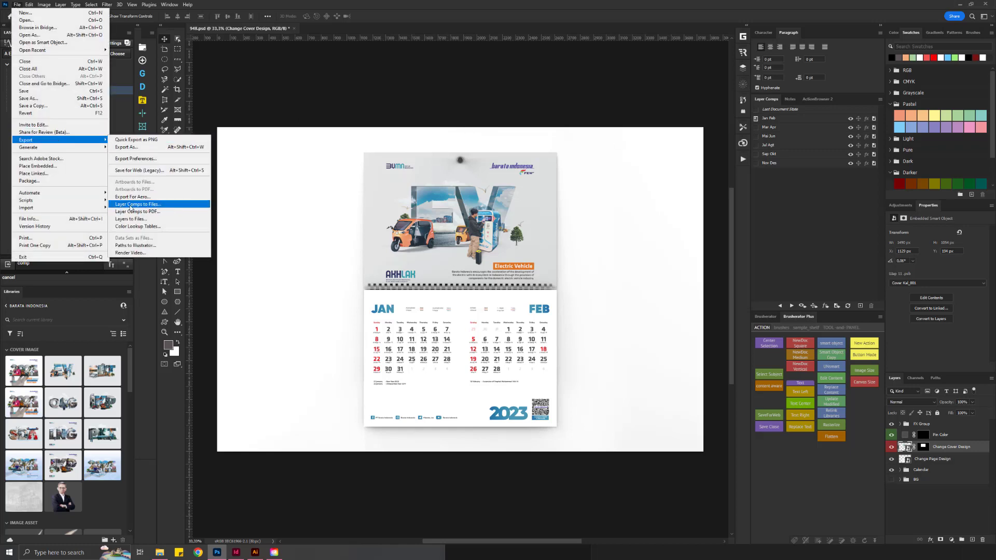
left_click(182, 208)
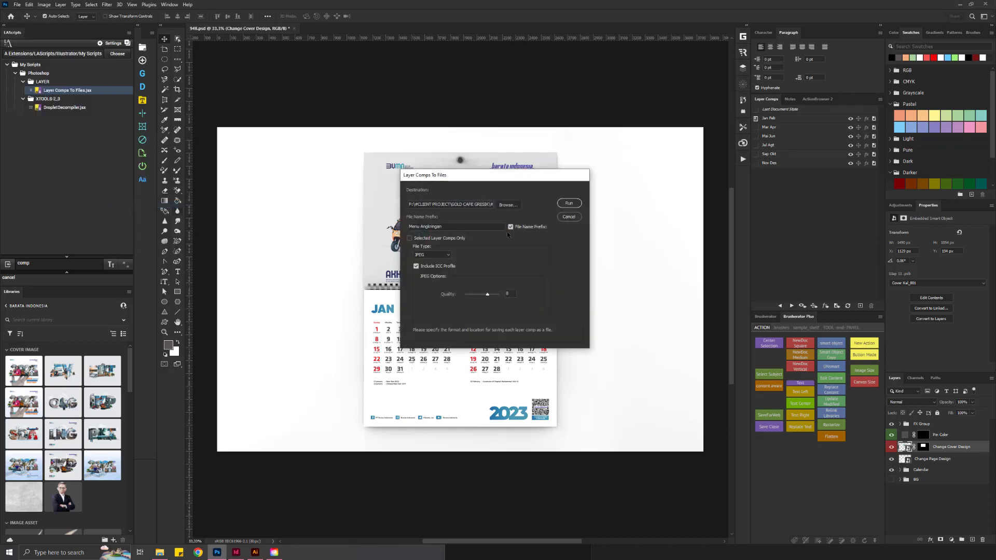
type("Kalender Barata")
- Browse for the export destination, and in File Explorer create a folder named Mockup Kalender Baratta inside JPEG Kalender Barata
left_click(508, 205)
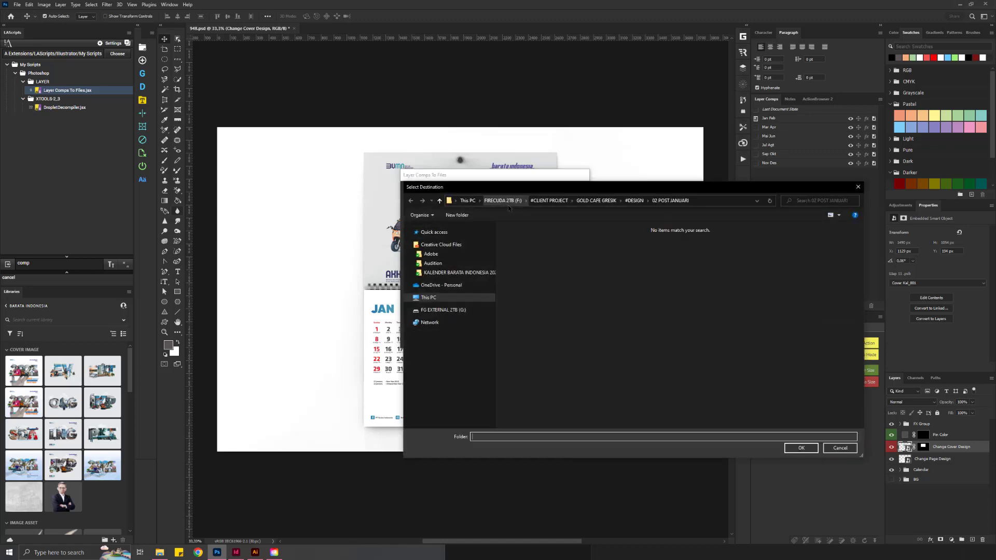
left_click(160, 552)
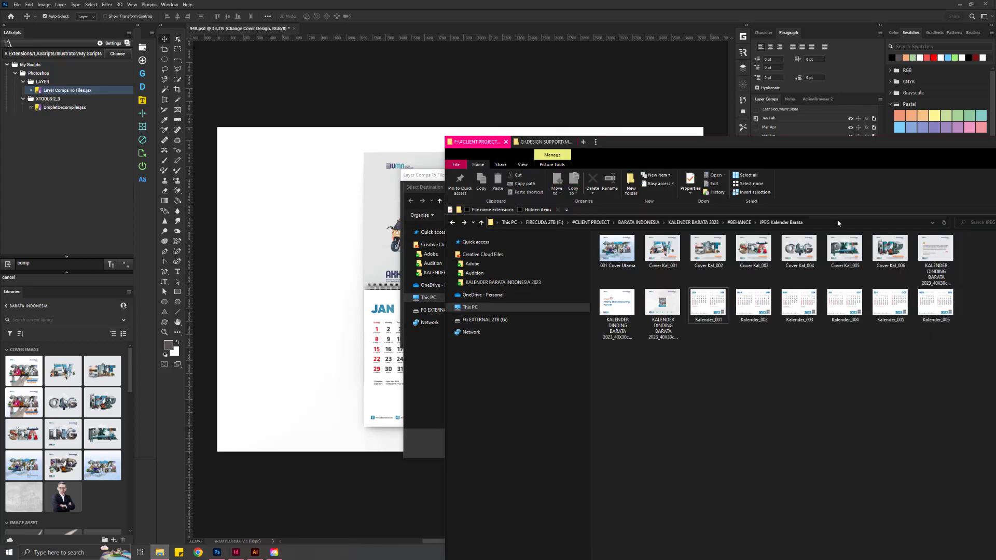
left_click_drag(725, 145, 739, 153)
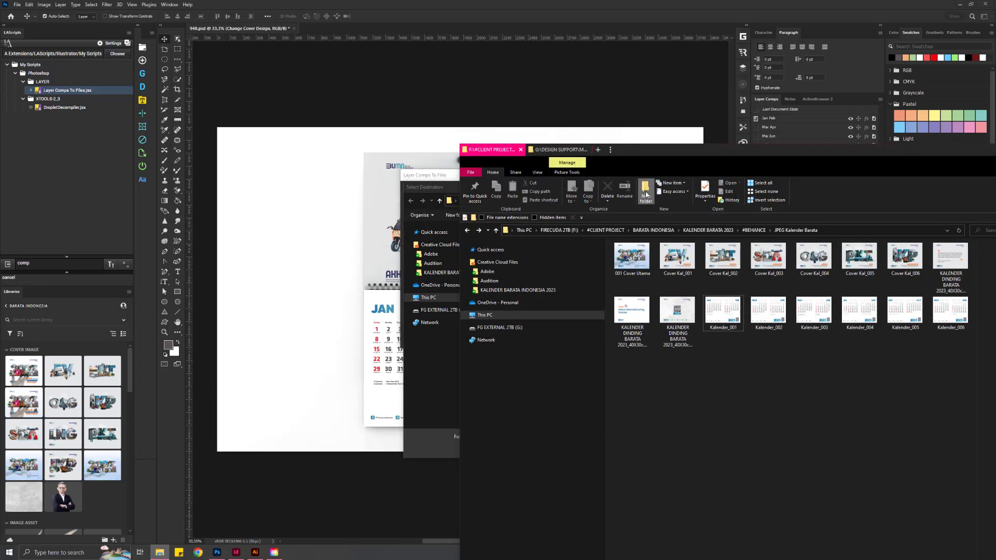
left_click(645, 195)
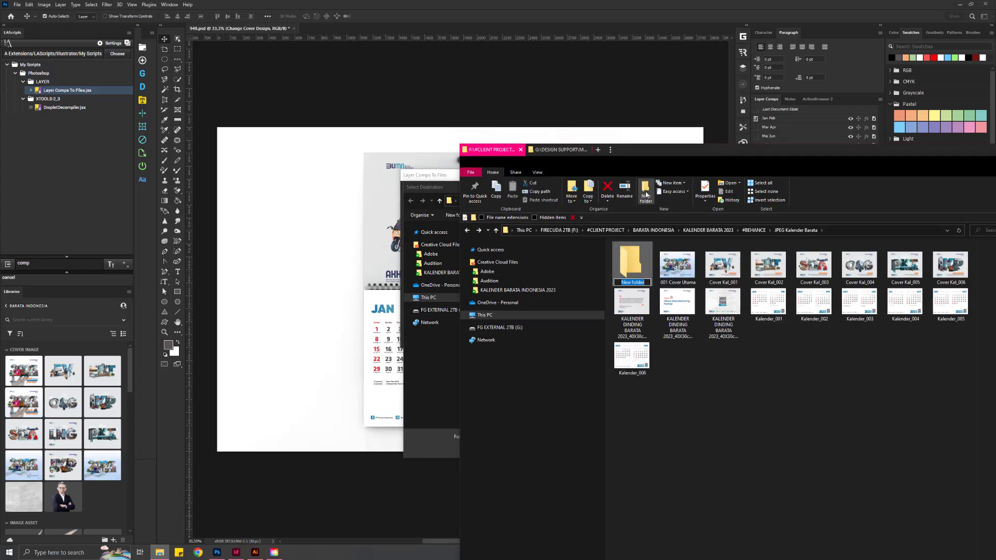
type("Mockup Kalender Baratta")
key("Return")
key("Return")
- Correct the new folder's name to Mockup Kalender Barata and open the folder
left_click(811, 231)
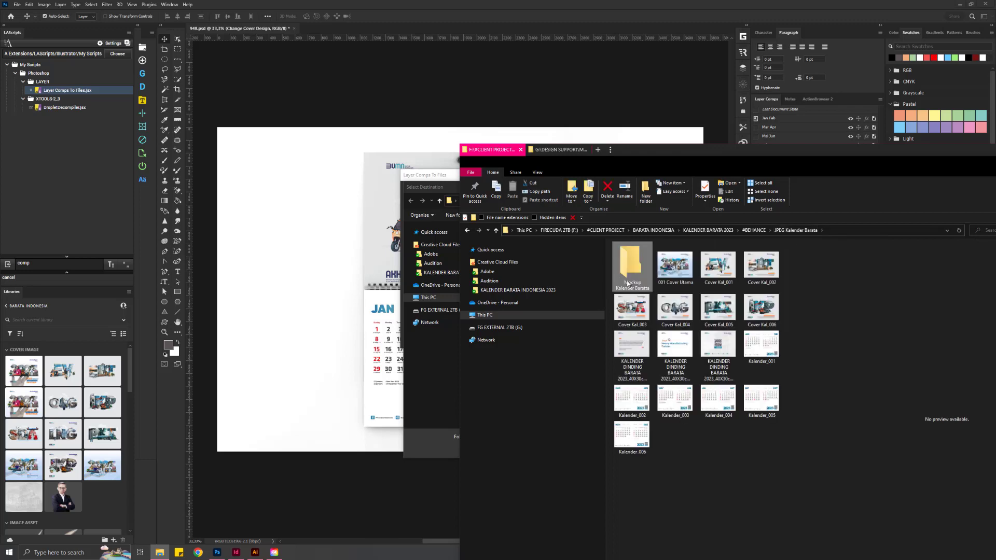
key("F2")
left_click(637, 289)
key("BackSpace")
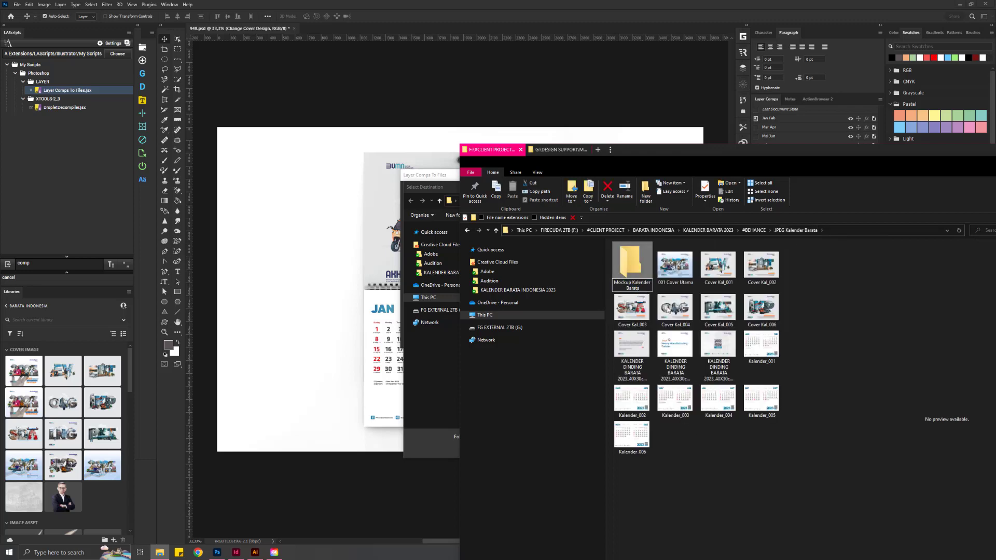
key("Return")
key("Return")
- Copy the Mockup Kalender Barata folder's path and use it as the export destination in Photoshop
left_click(881, 230)
key("ctrl+c")
left_click_drag(705, 172, 747, 387)
left_click(687, 263)
left_click(716, 201)
key("ctrl+v")
left_click(769, 202)
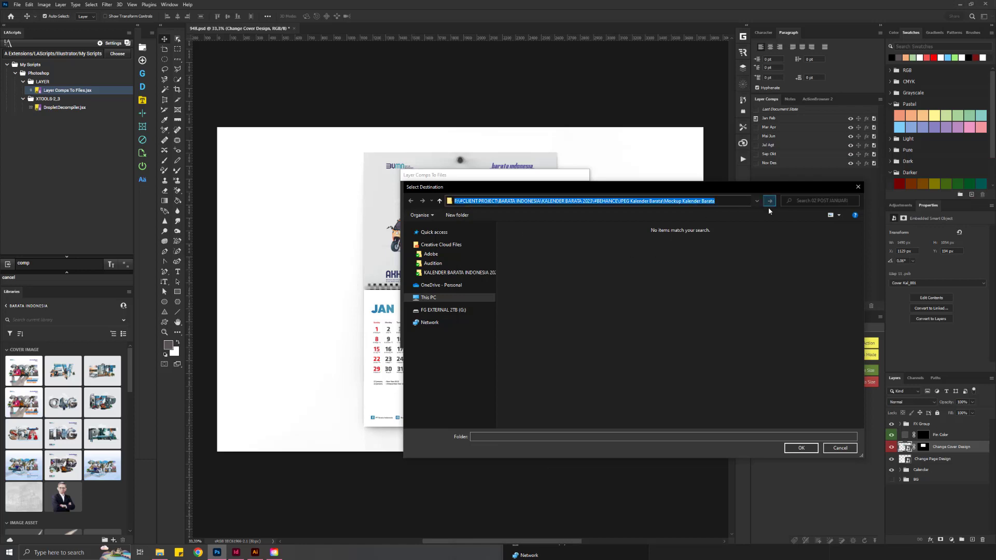
left_click(801, 448)
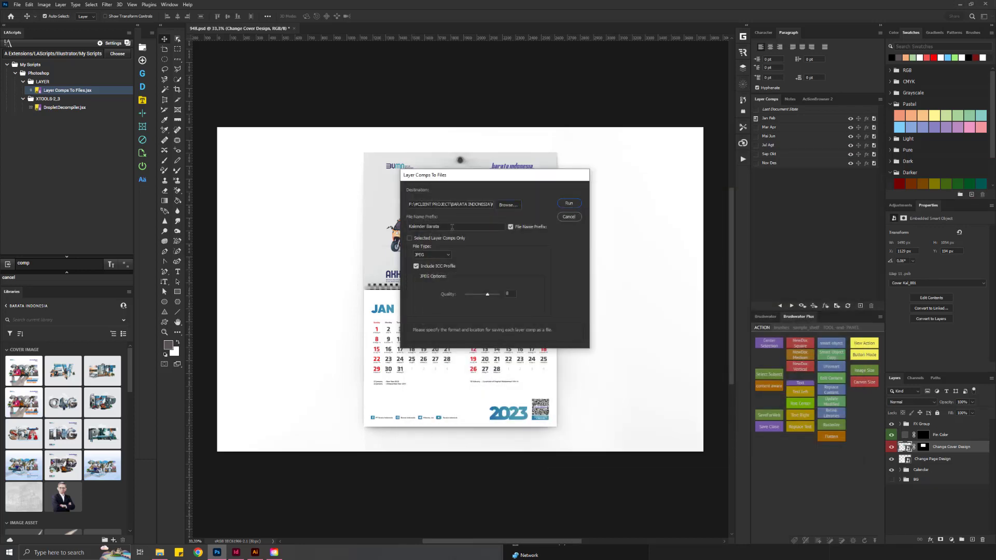
- Set the layer comps export's file type to JPEG and run the export
left_click(429, 255)
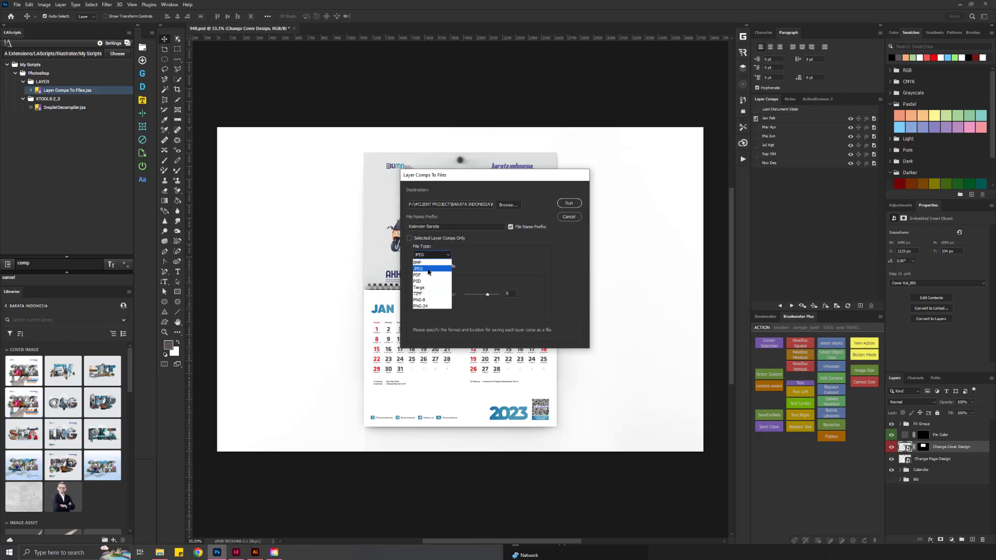
left_click(430, 269)
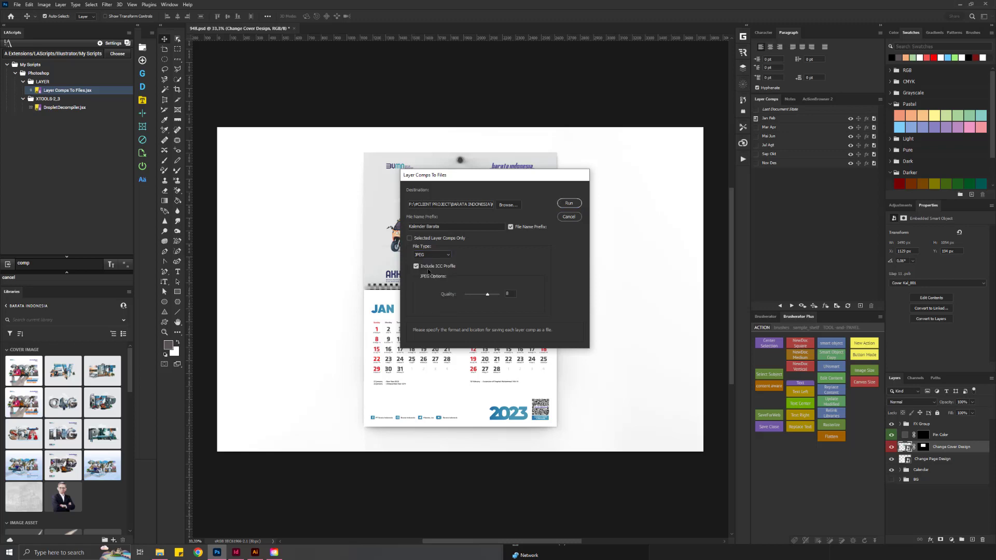
left_click(569, 203)
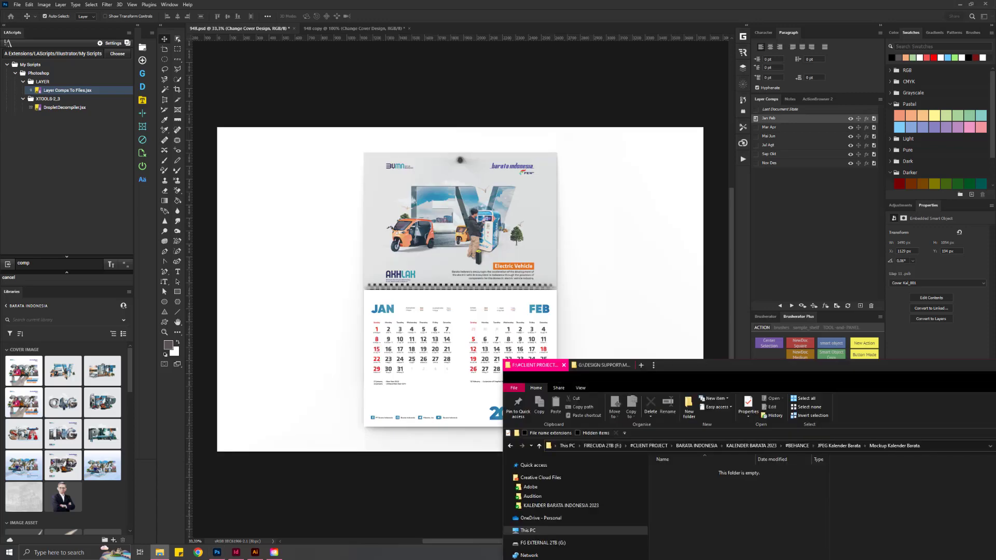
- Move the File Explorer window clear of the calendar artwork and show the Mockup Kalender Barata folder's files as large icons
left_click(714, 472)
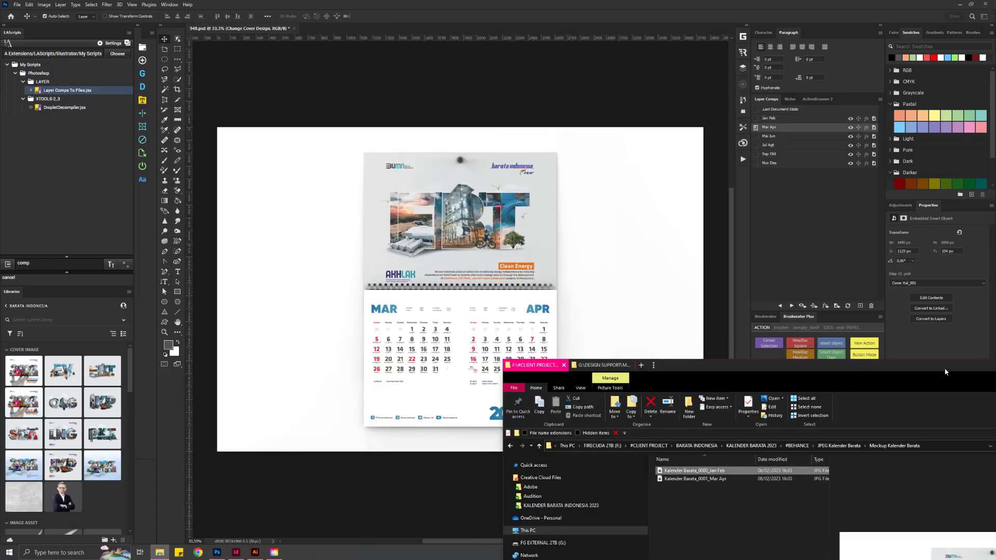
left_click_drag(941, 364, 801, 81)
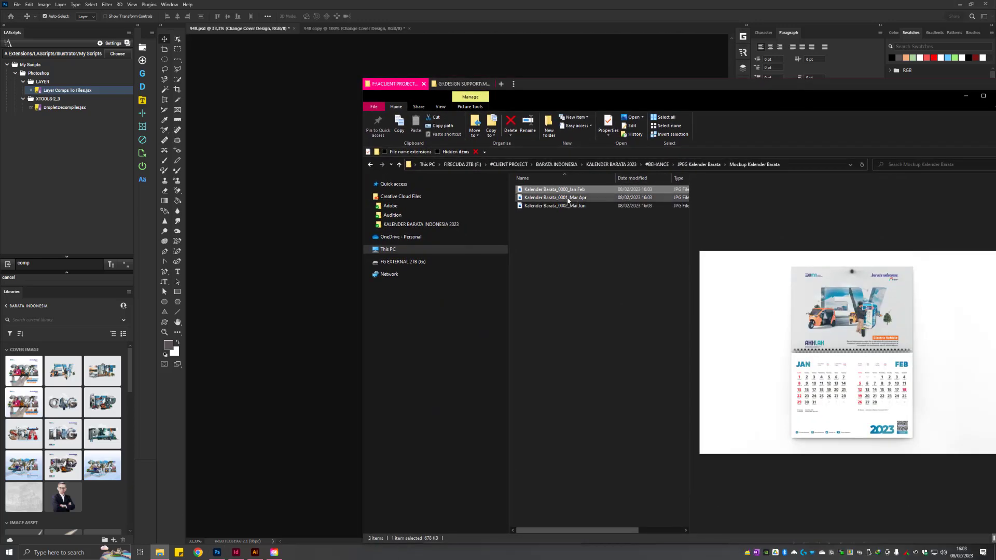
left_click_drag(665, 100, 873, 80)
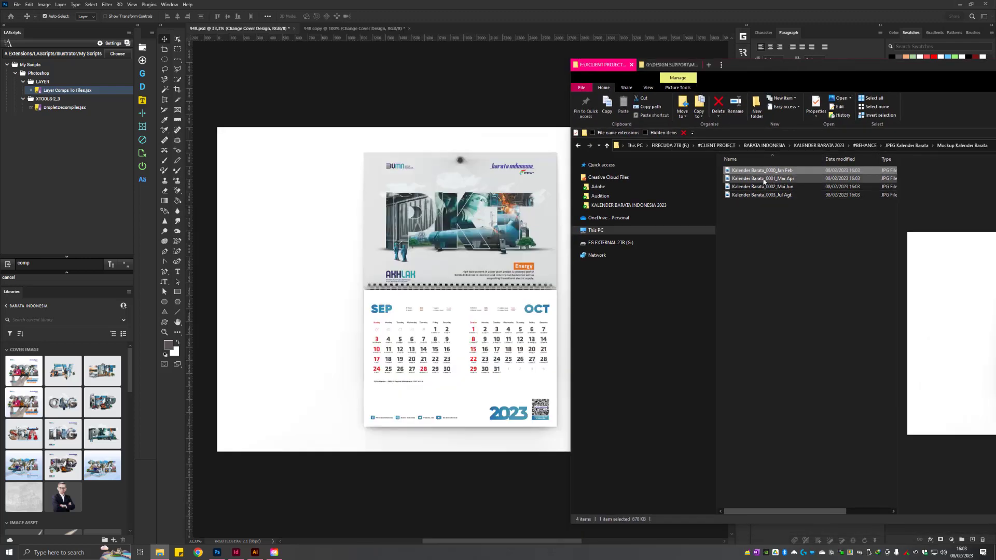
left_click(648, 87)
left_click(708, 99)
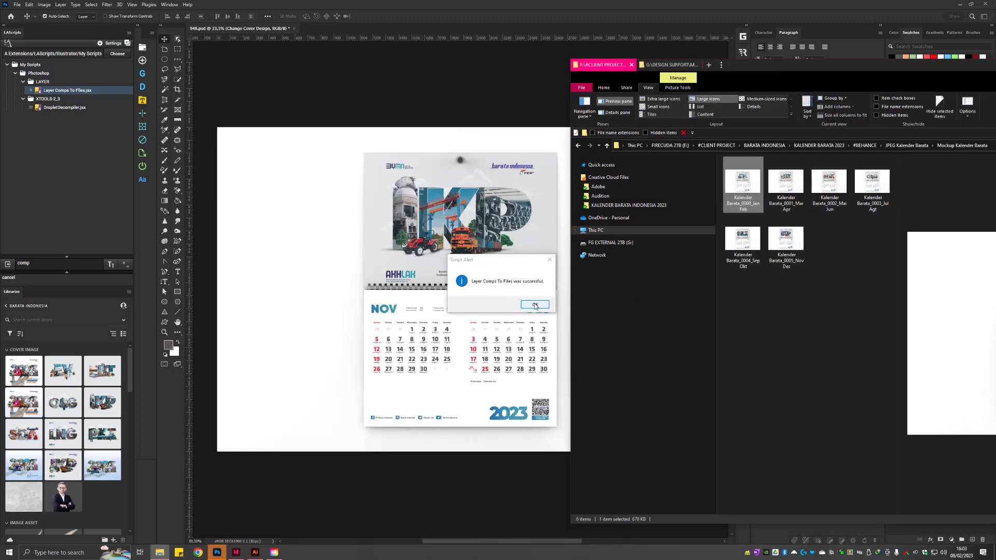
- Dismiss the export script's alert in Photoshop and bring the File Explorer window back over the middle of the document
left_click(536, 305)
key("alt+Tab")
left_click_drag(889, 66, 540, 55)
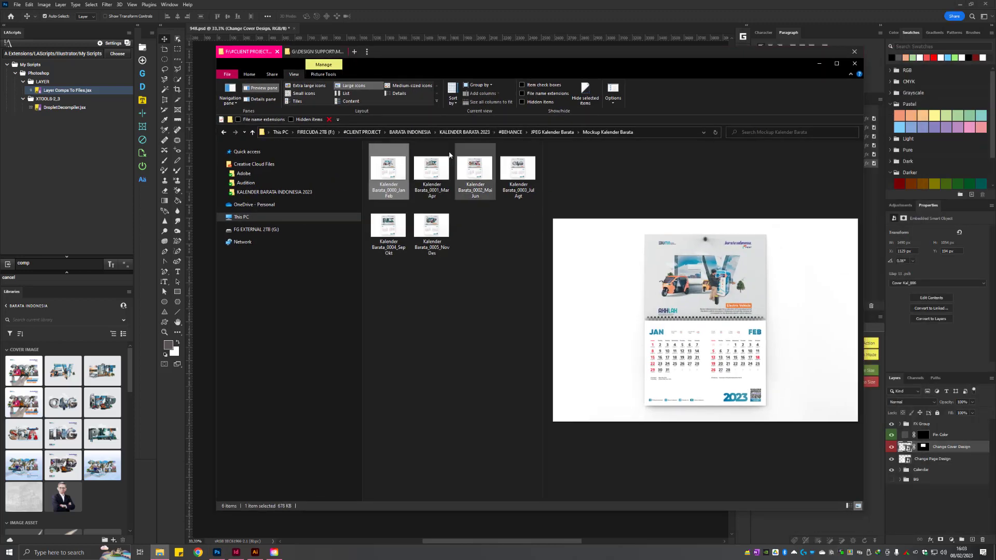
- Preview the exported calendar images, opening the Jan Feb file full size and paging through the other month pairings
left_click(436, 170)
left_click(518, 180)
double_click(397, 177)
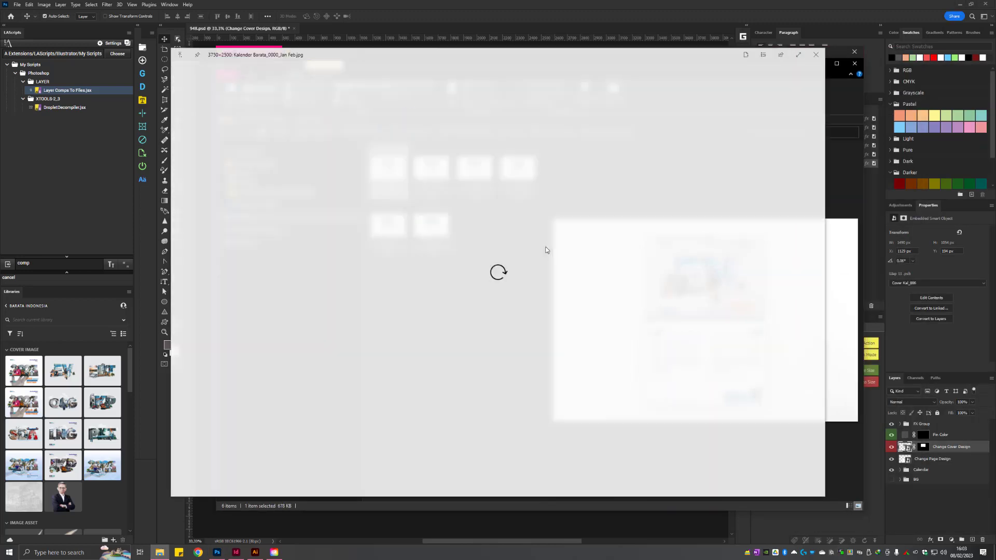
key("Right")
key("Right")
key("Right")
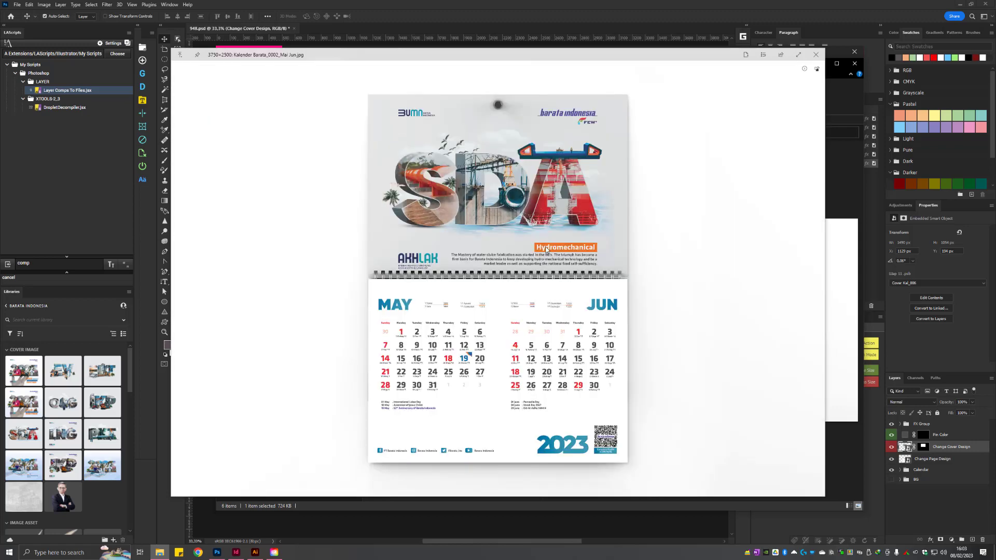
key("Right")
key("Right")
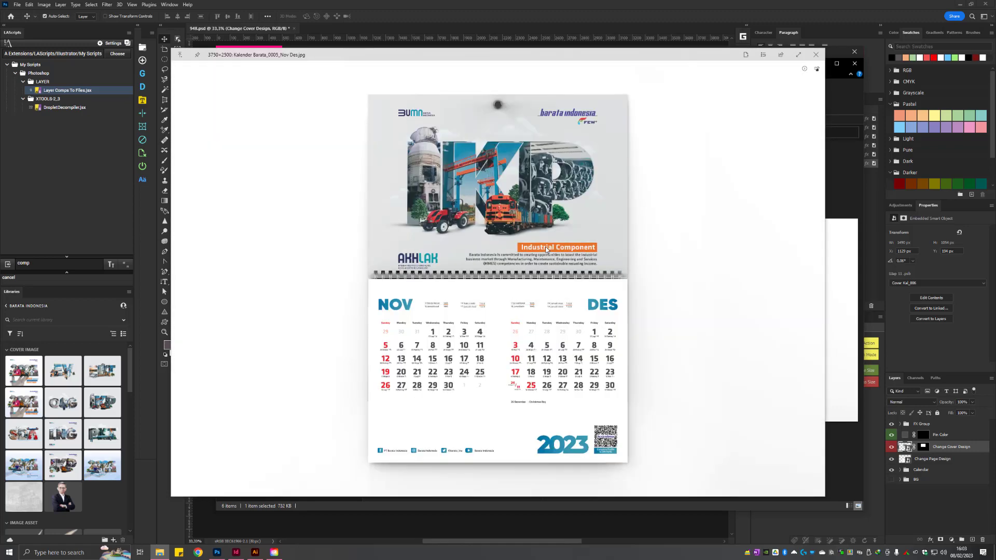
key("Left")
key("Escape")
- Clear the file selection in the export folder and minimise File Explorer to return to Photoshop
left_click(476, 257)
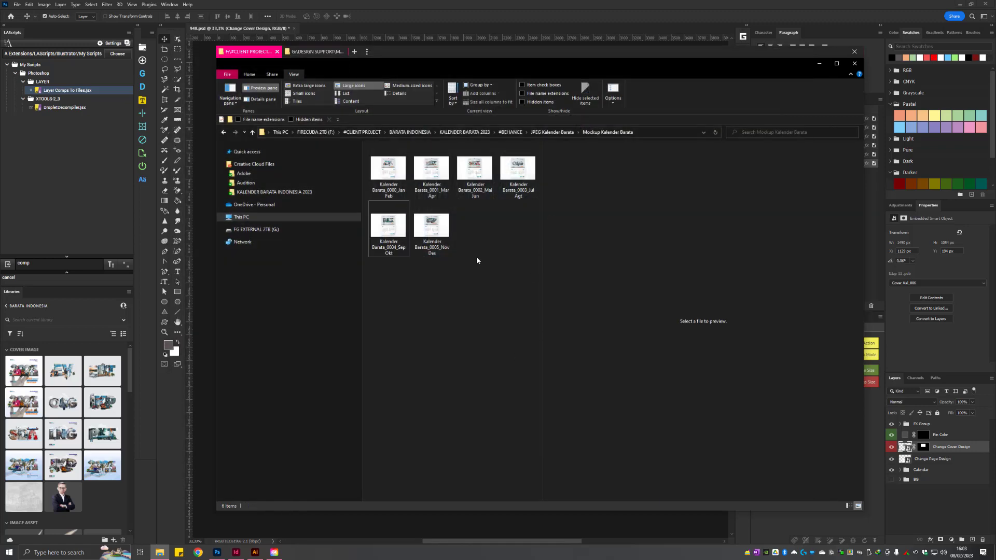
left_click(437, 222)
left_click(465, 326)
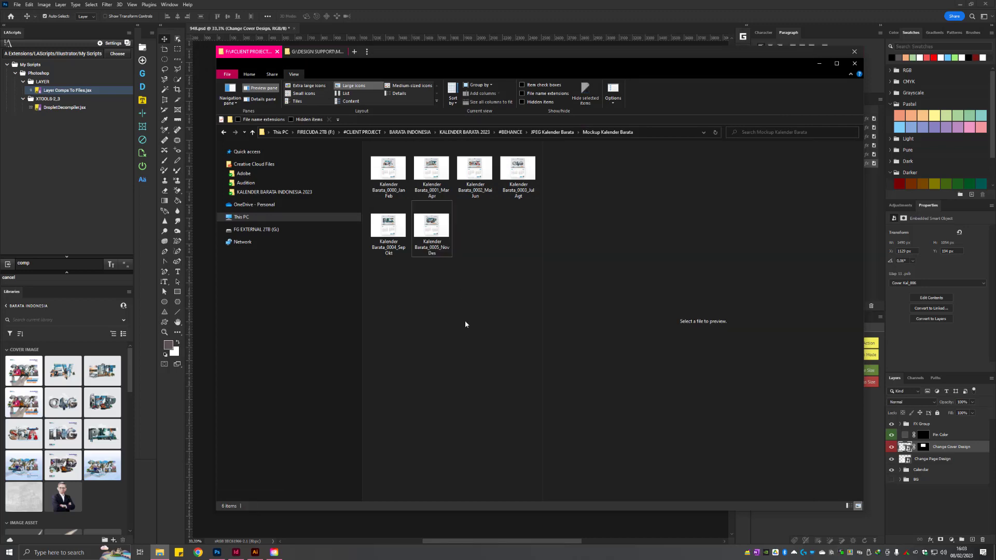
left_click(819, 63)
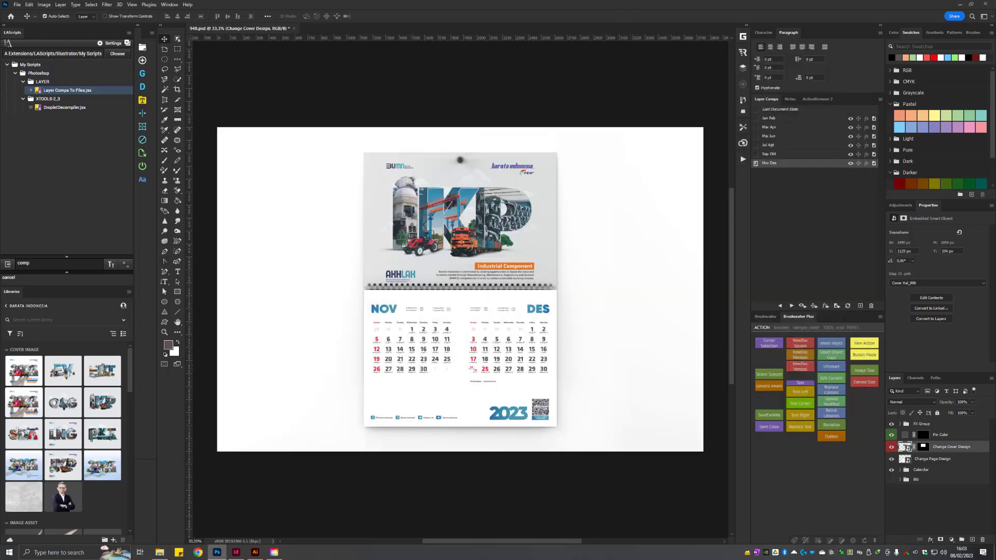